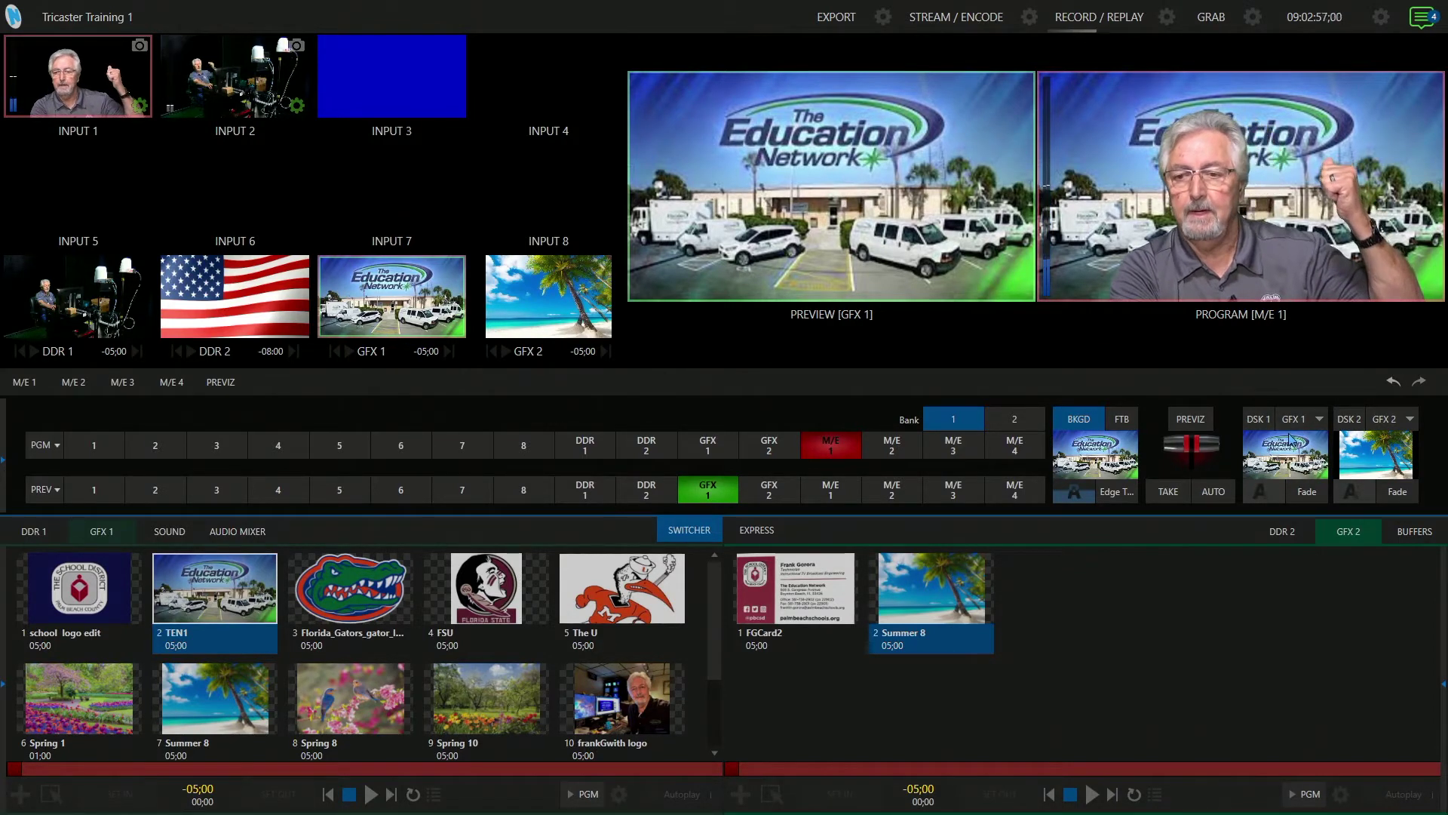
# Test the DSK 1 fade on and off over the program, and switch its source to buffer BFR 1.
pyautogui.click(1308, 492)
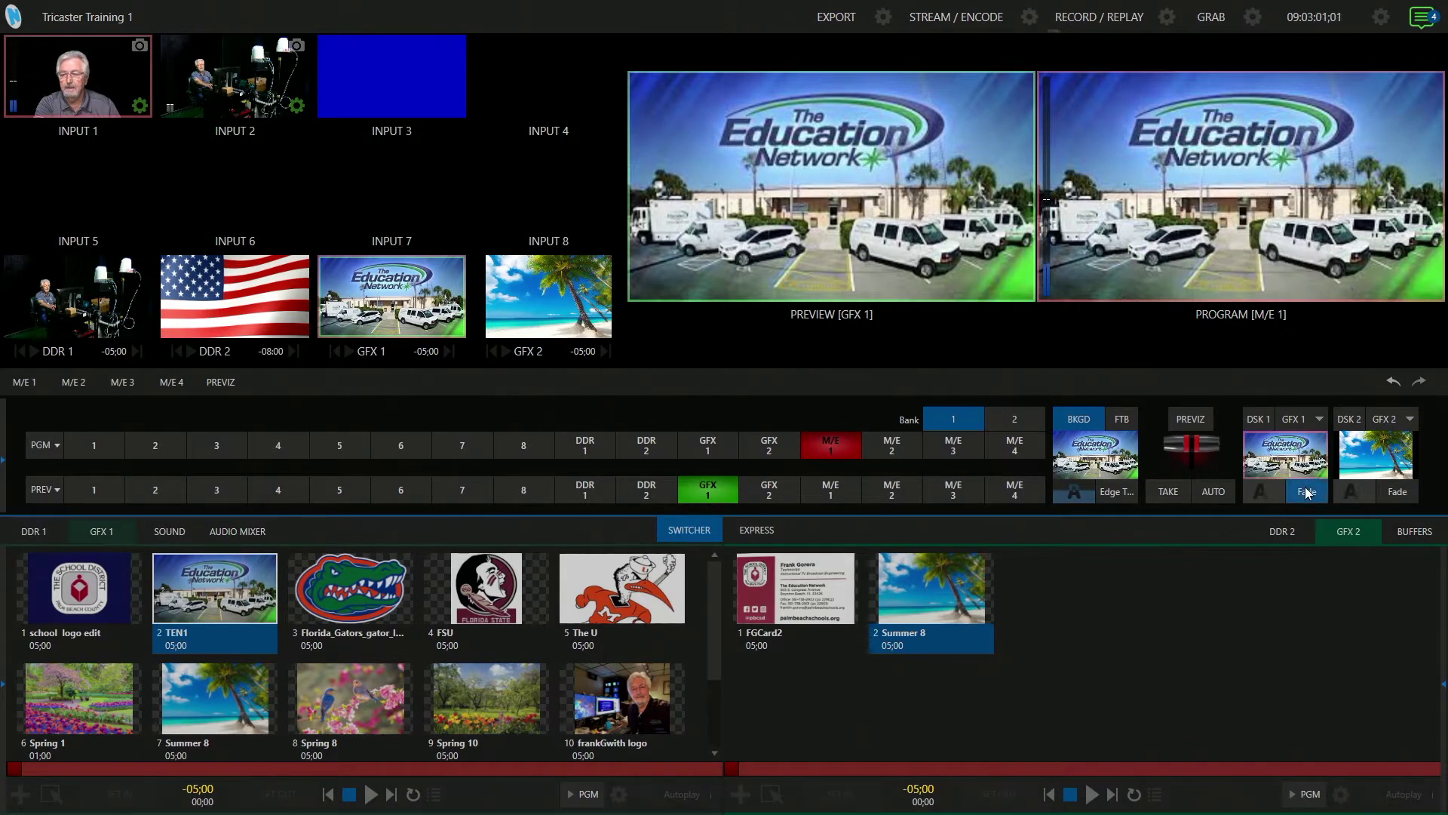
pyautogui.click(1307, 491)
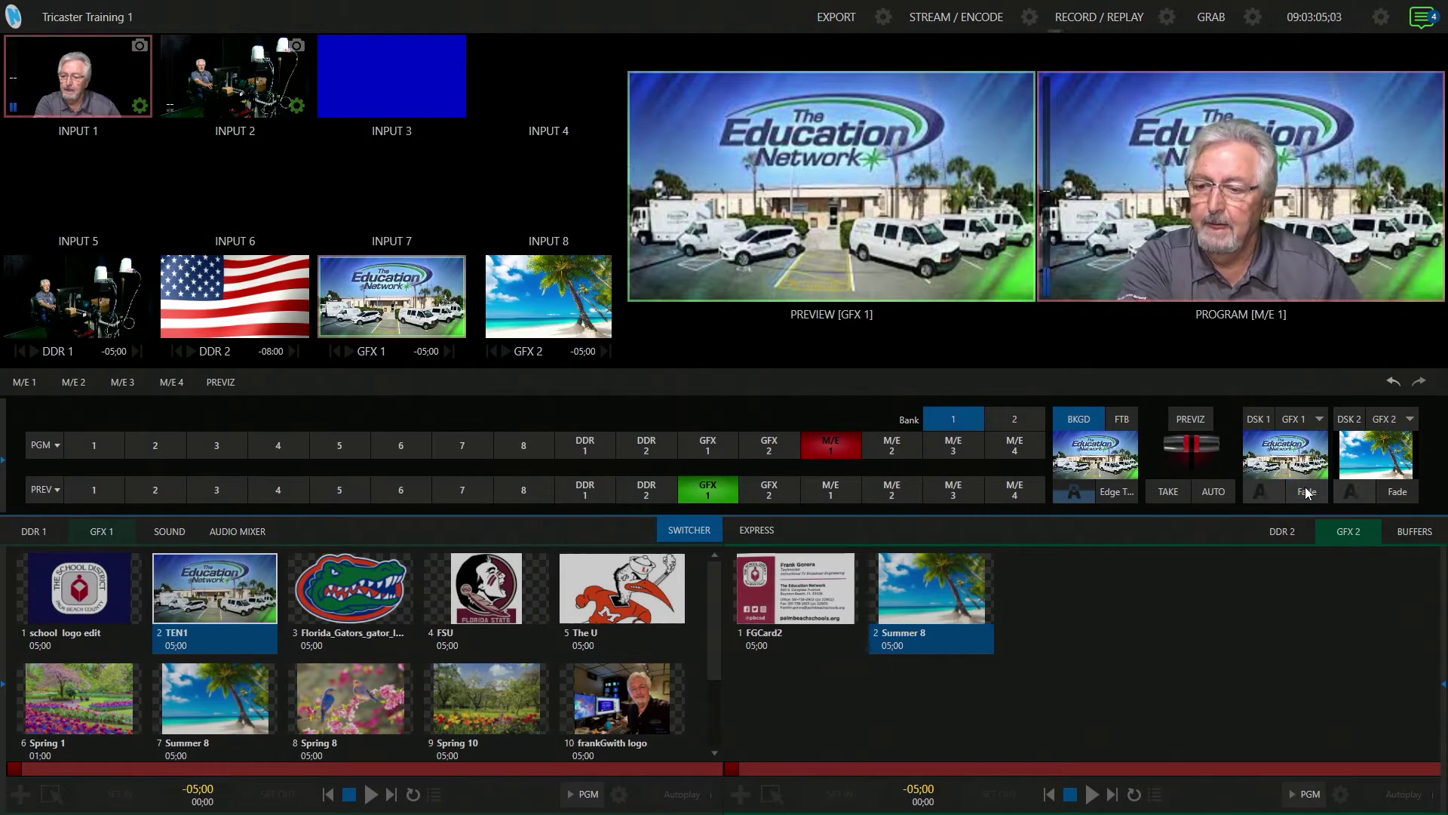
pyautogui.click(1320, 421)
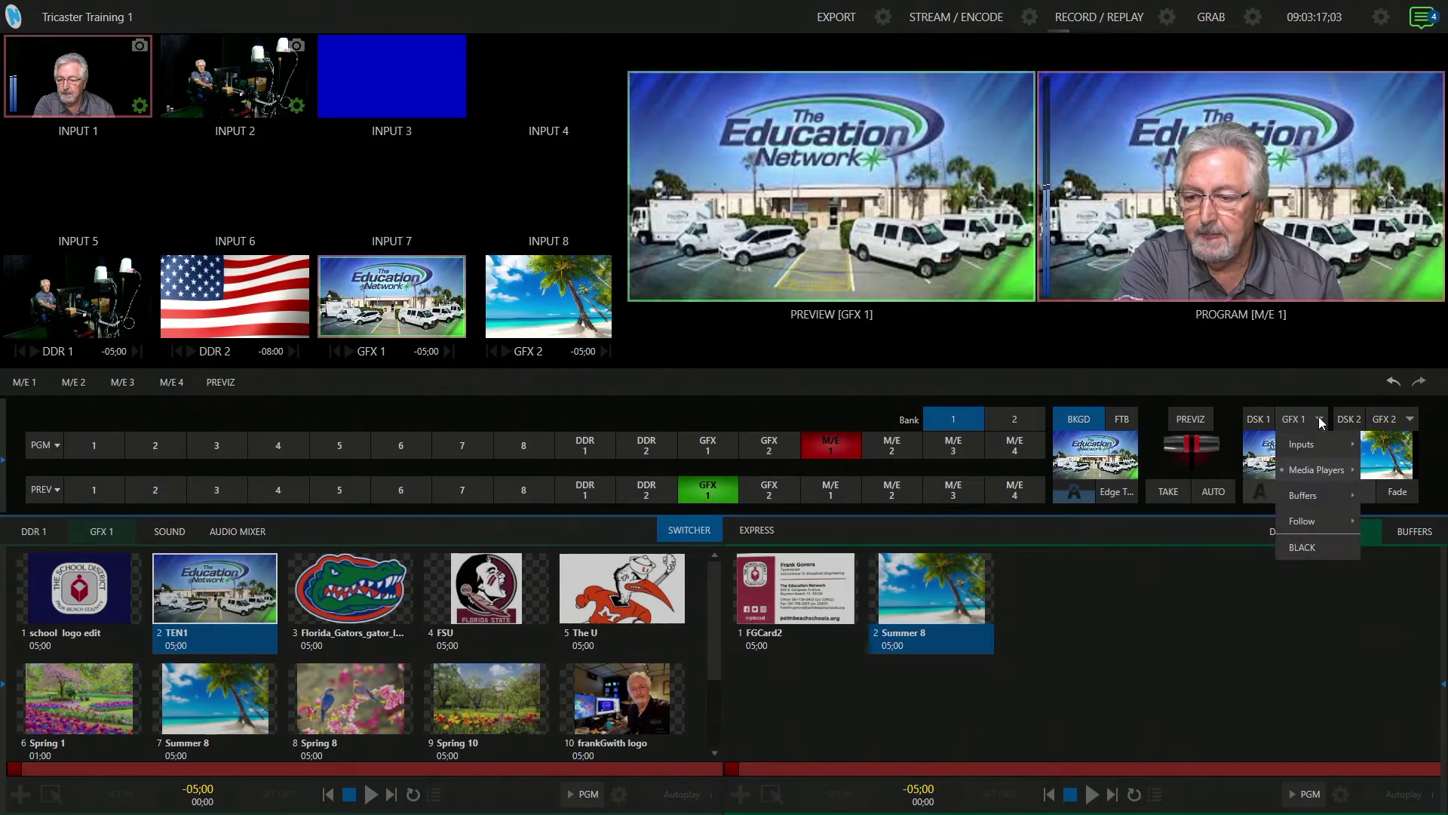
pyautogui.moveTo(1328, 500)
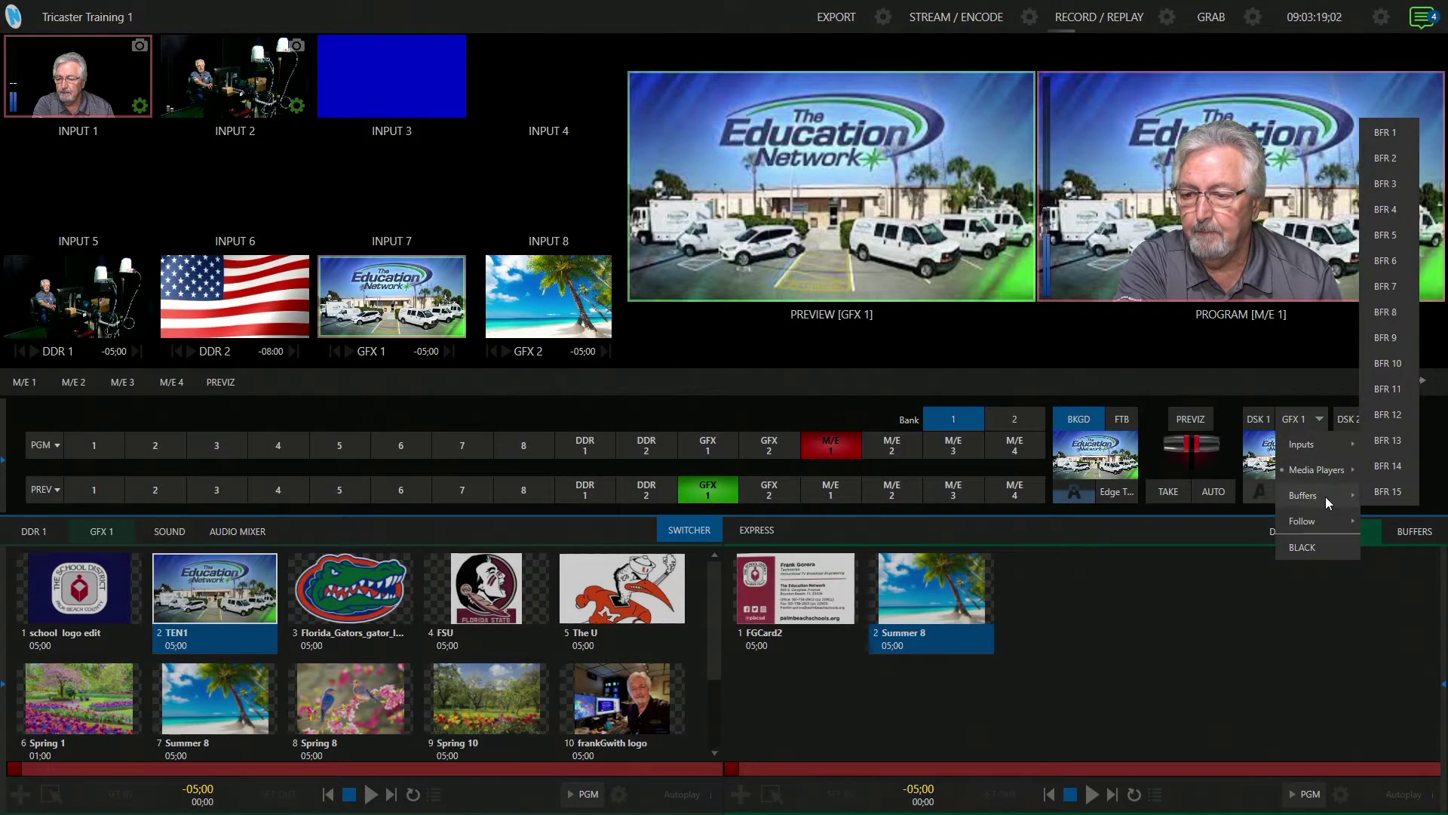
pyautogui.click(1382, 133)
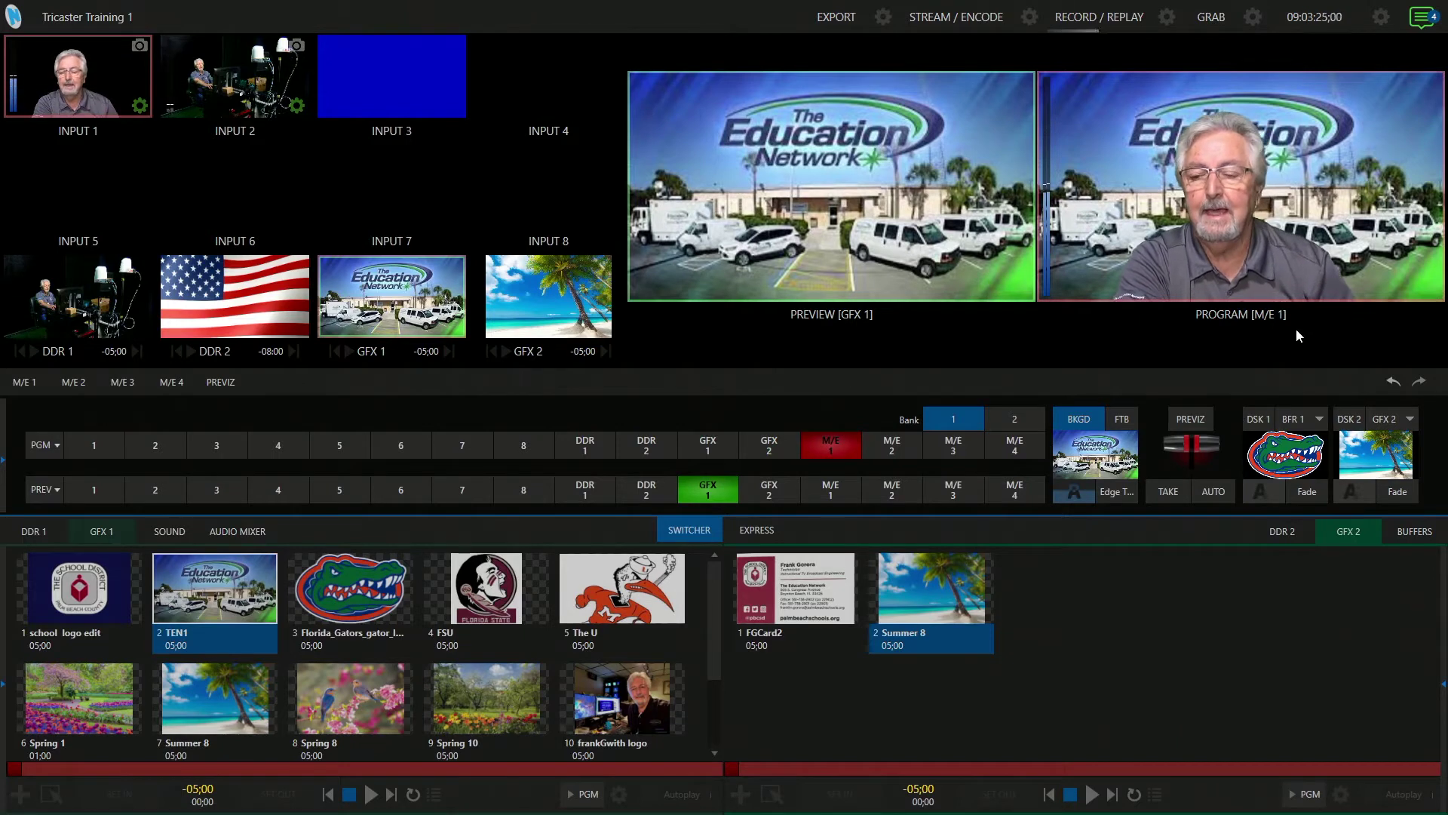
# Fade the Gators logo in DSK 1 on, off and on again over the program output.
pyautogui.click(1308, 493)
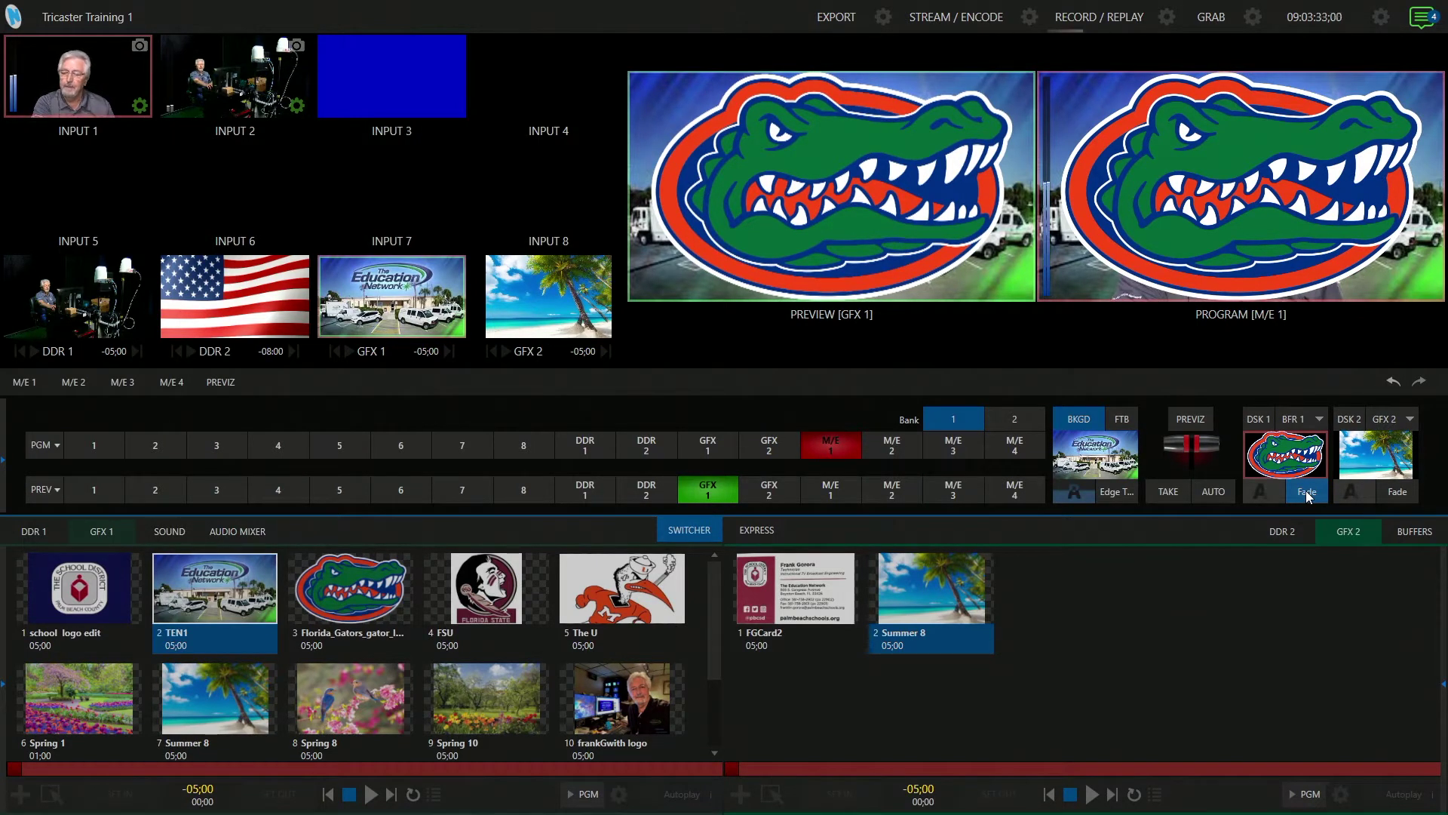
pyautogui.click(1307, 492)
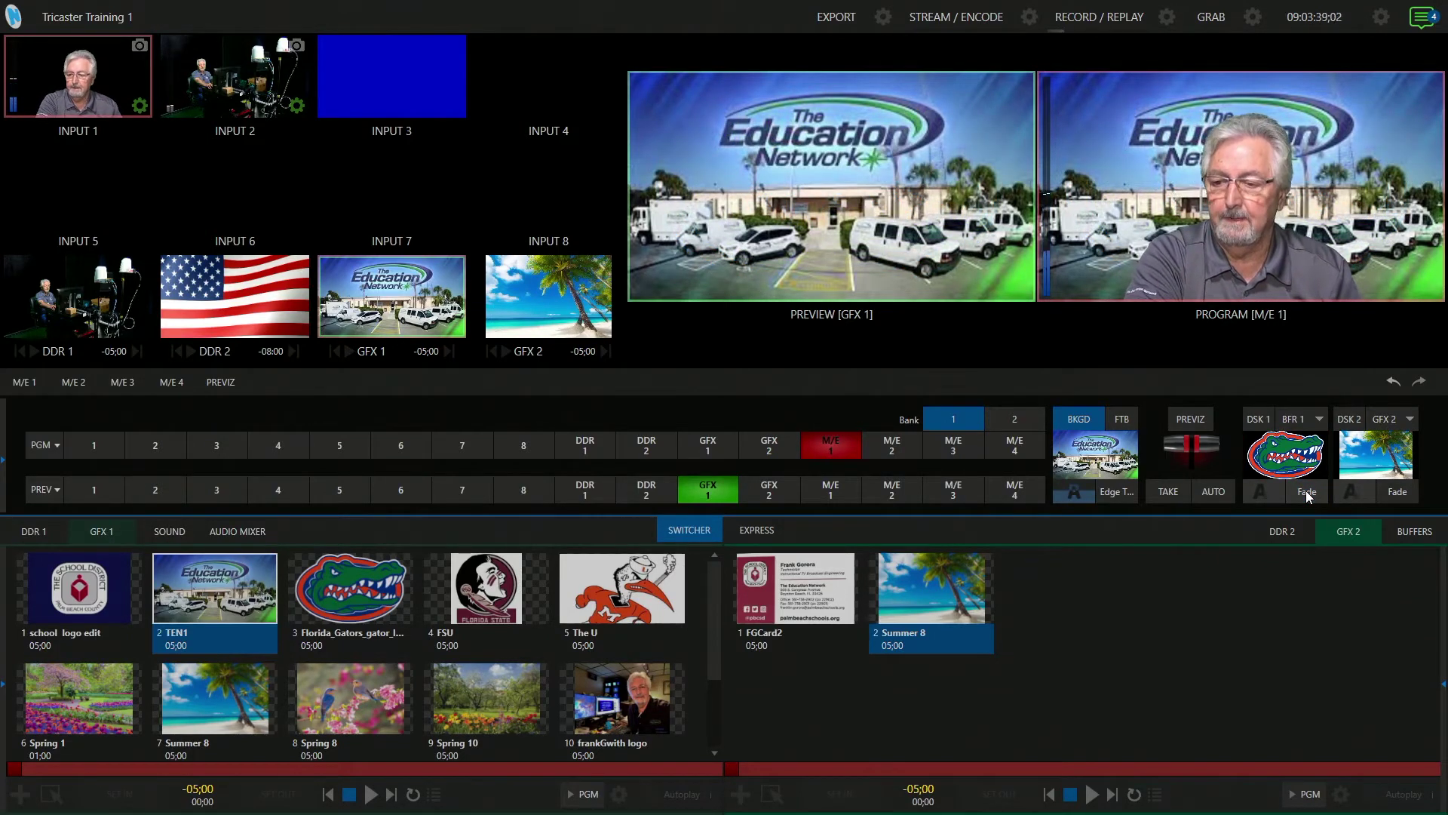
pyautogui.click(1306, 490)
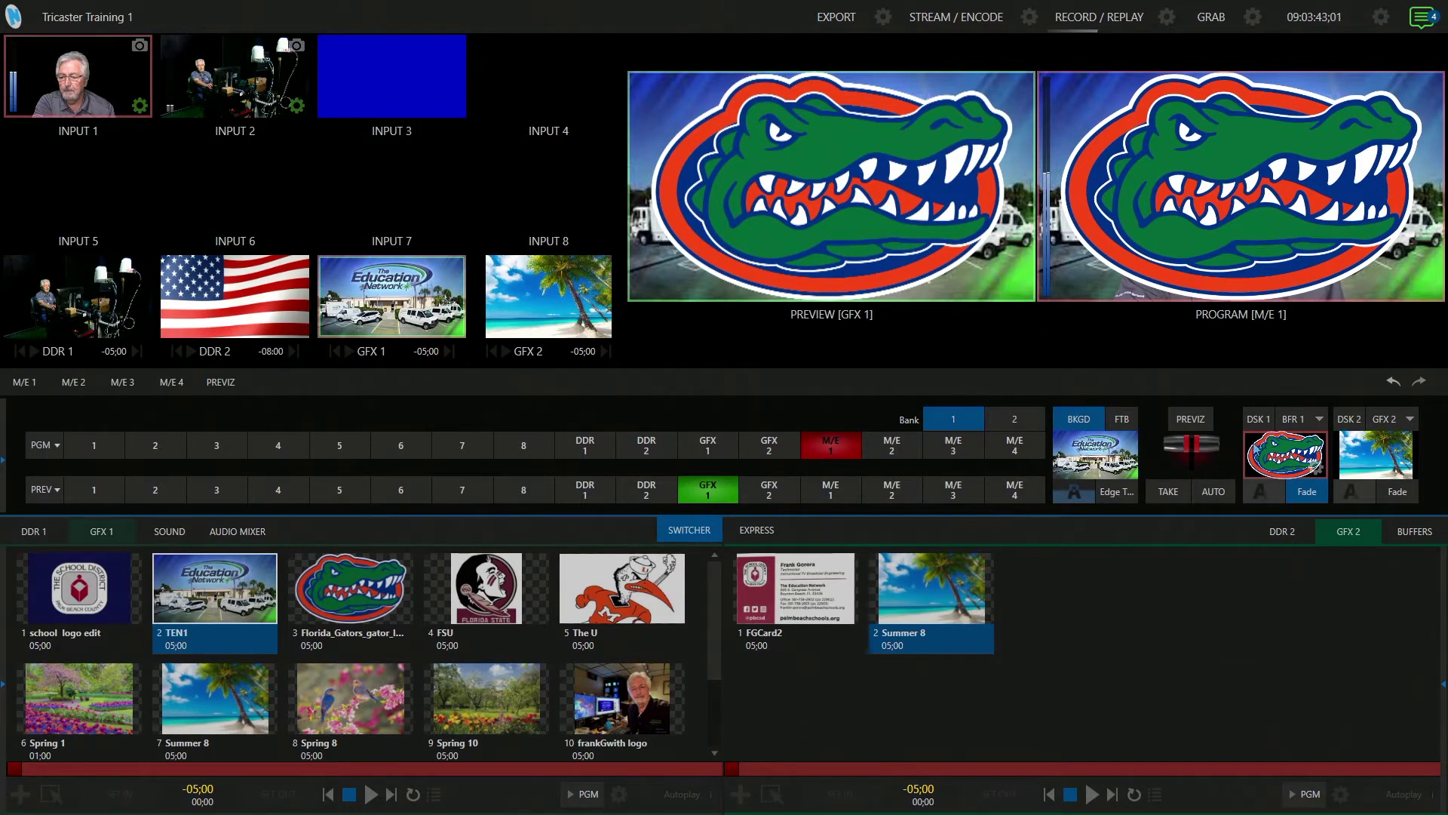
# In the DSK 1 position settings, zoom the Gators logo to about 36.3% and move it to about X 112.5, Y -55.8.
pyautogui.click(1316, 467)
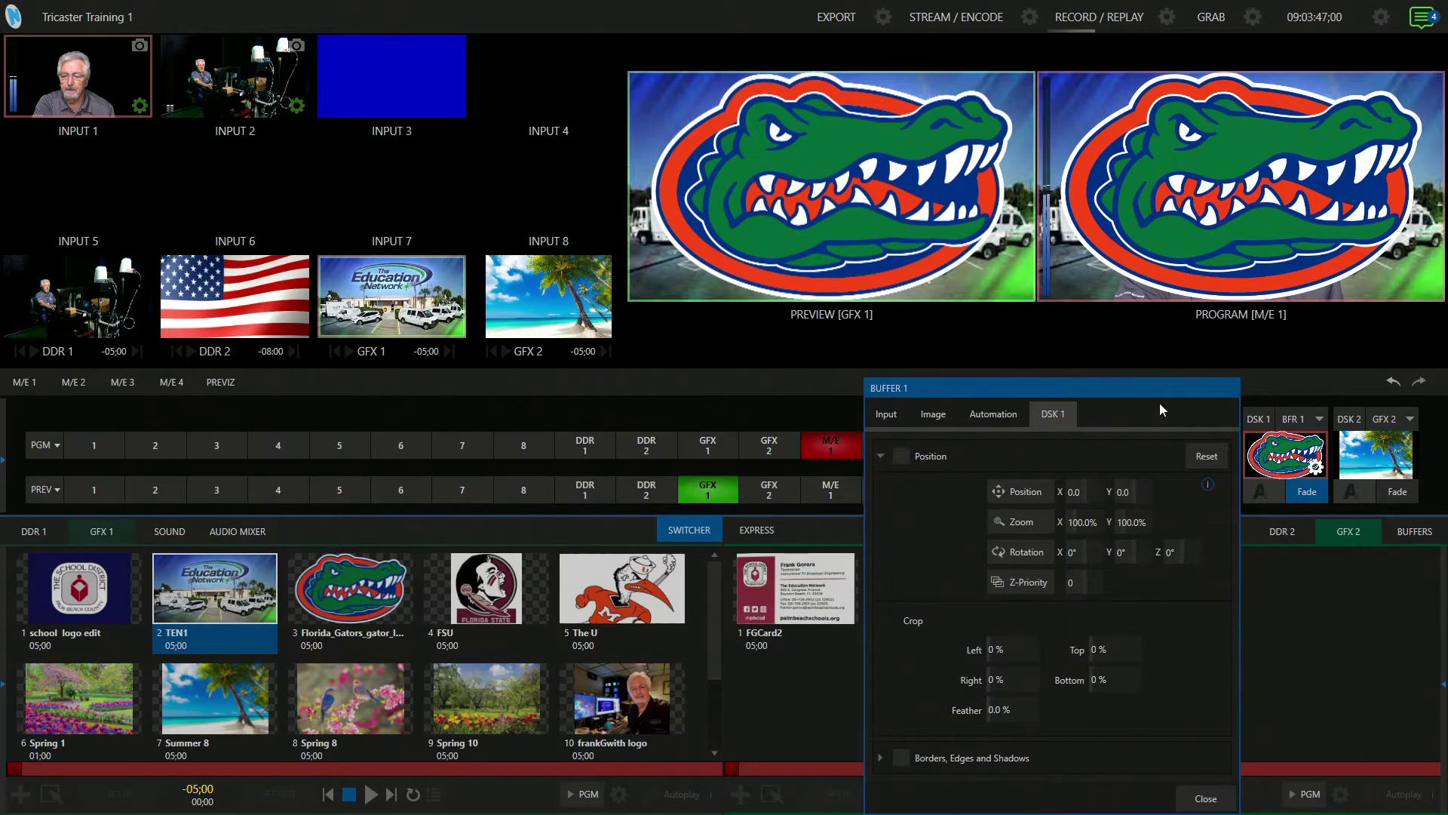
pyautogui.moveTo(1144, 391); pyautogui.dragTo(1024, 333)
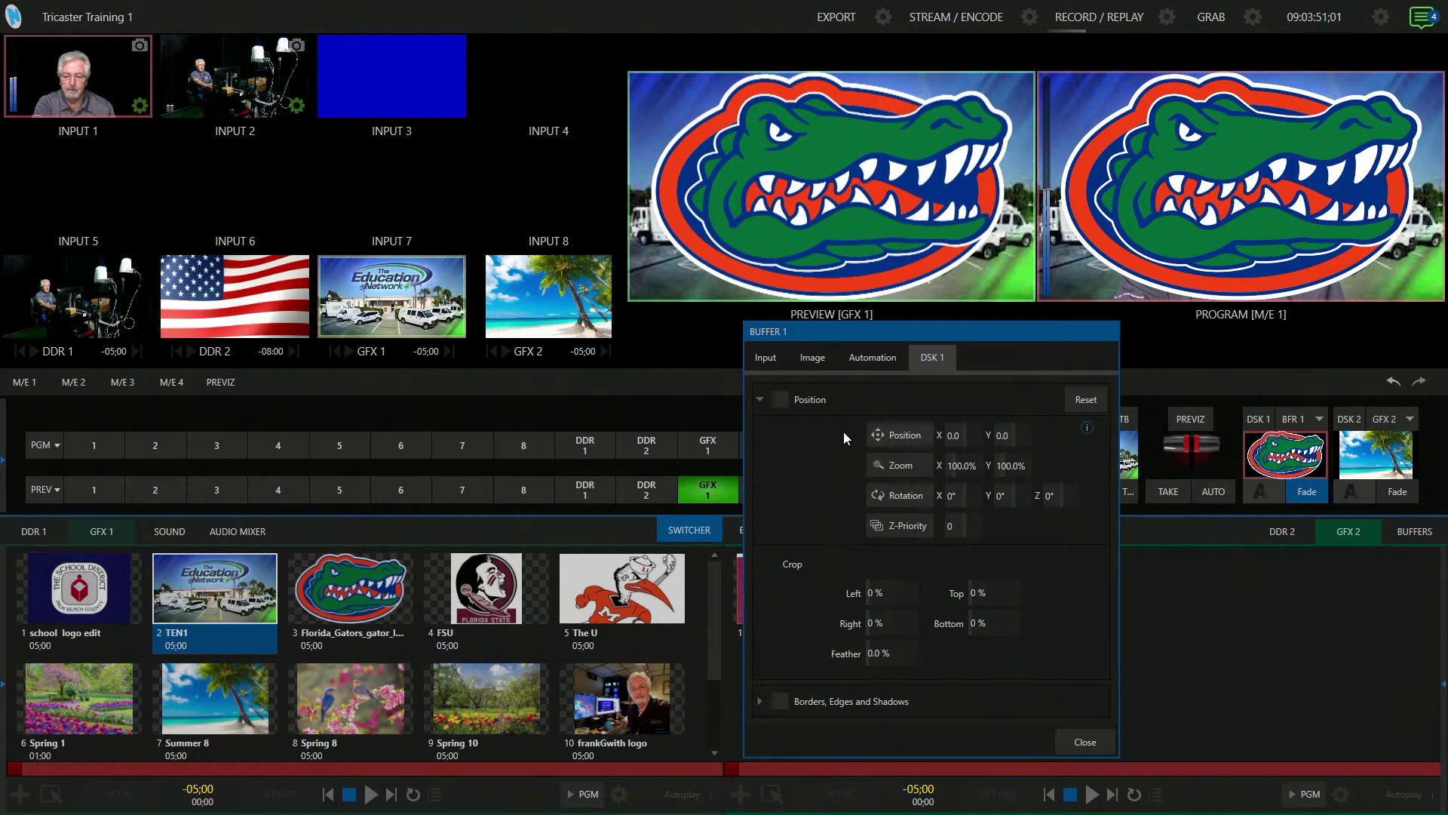
pyautogui.click(766, 358)
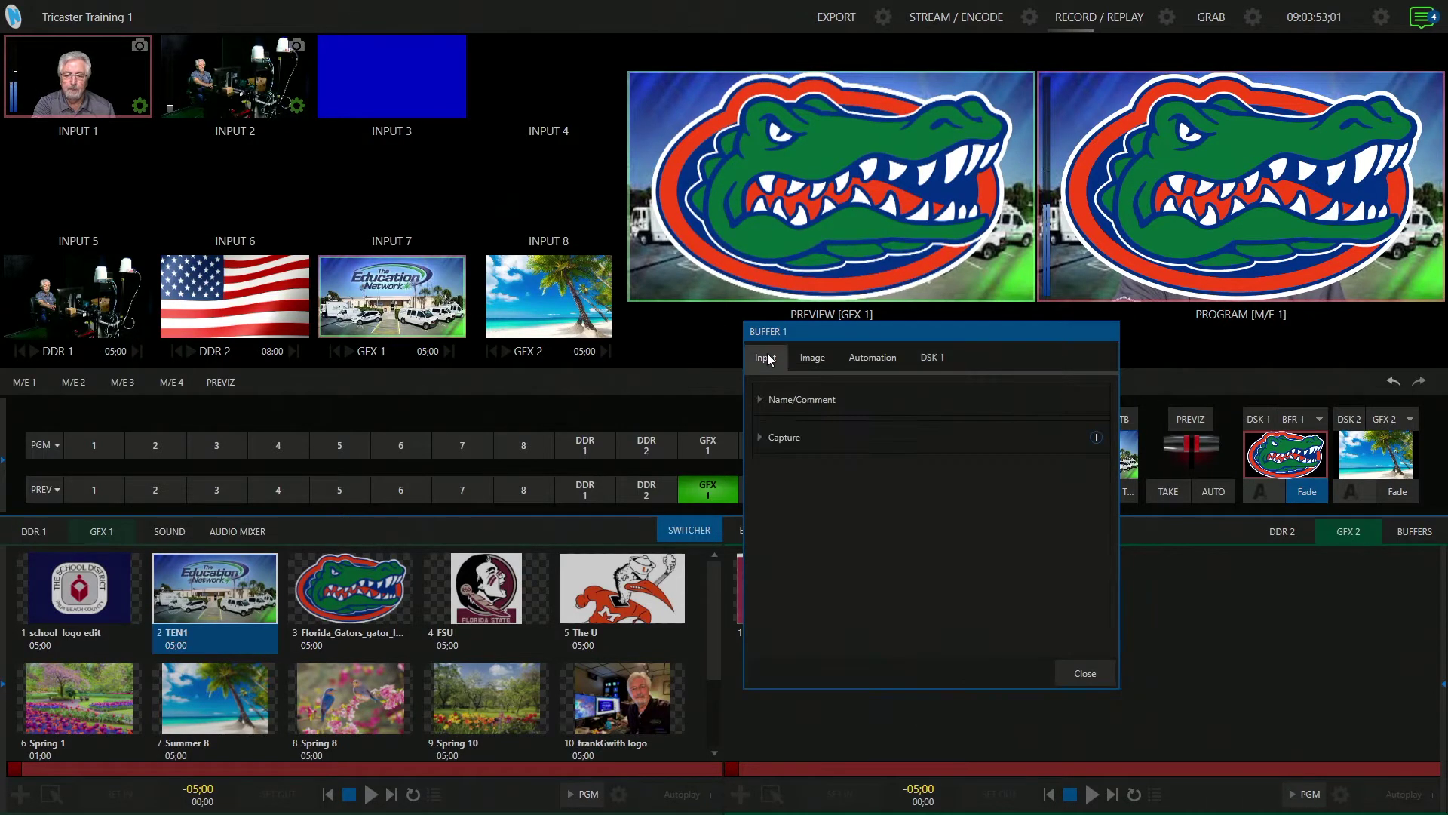
pyautogui.click(809, 358)
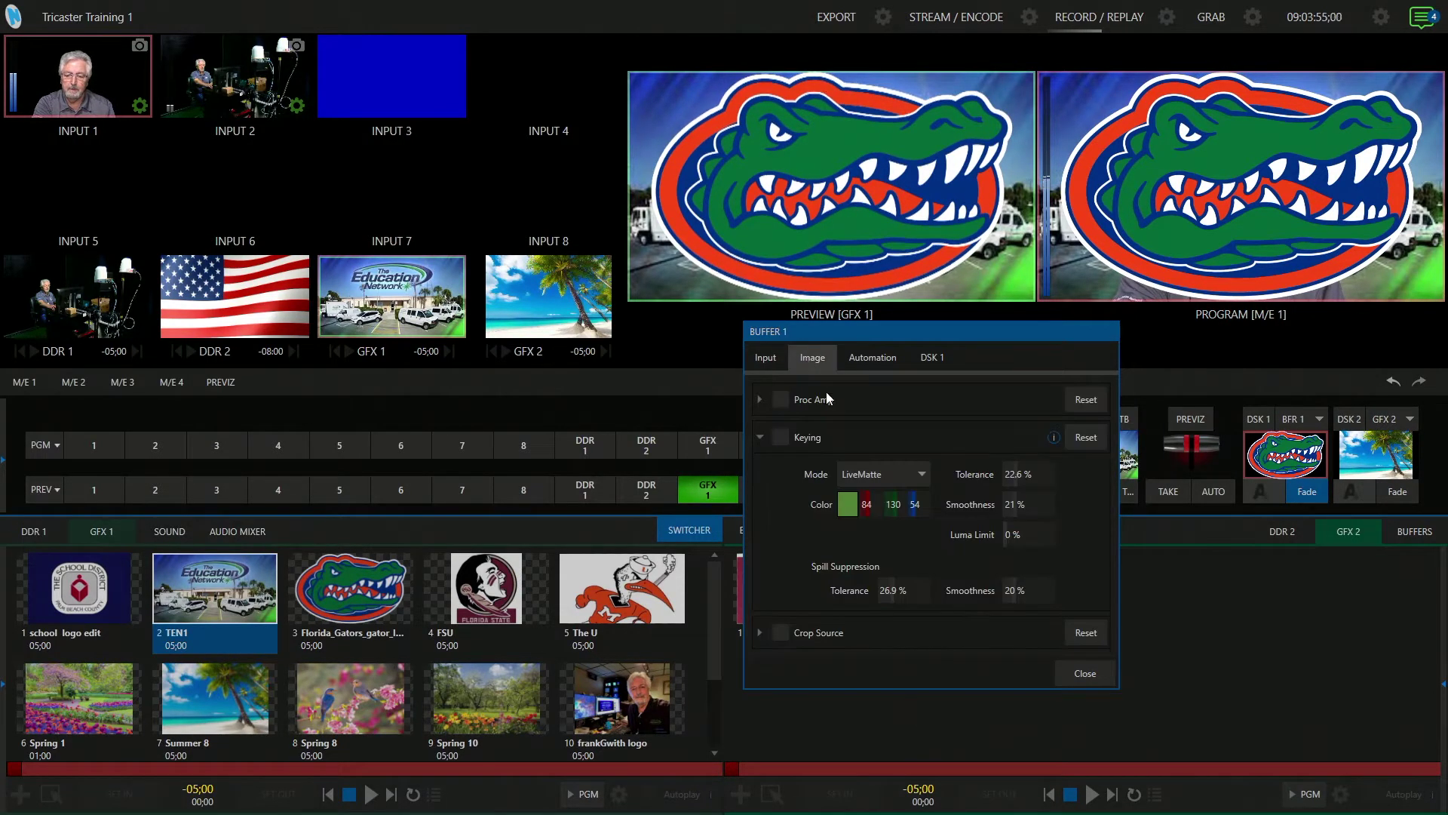
pyautogui.click(931, 356)
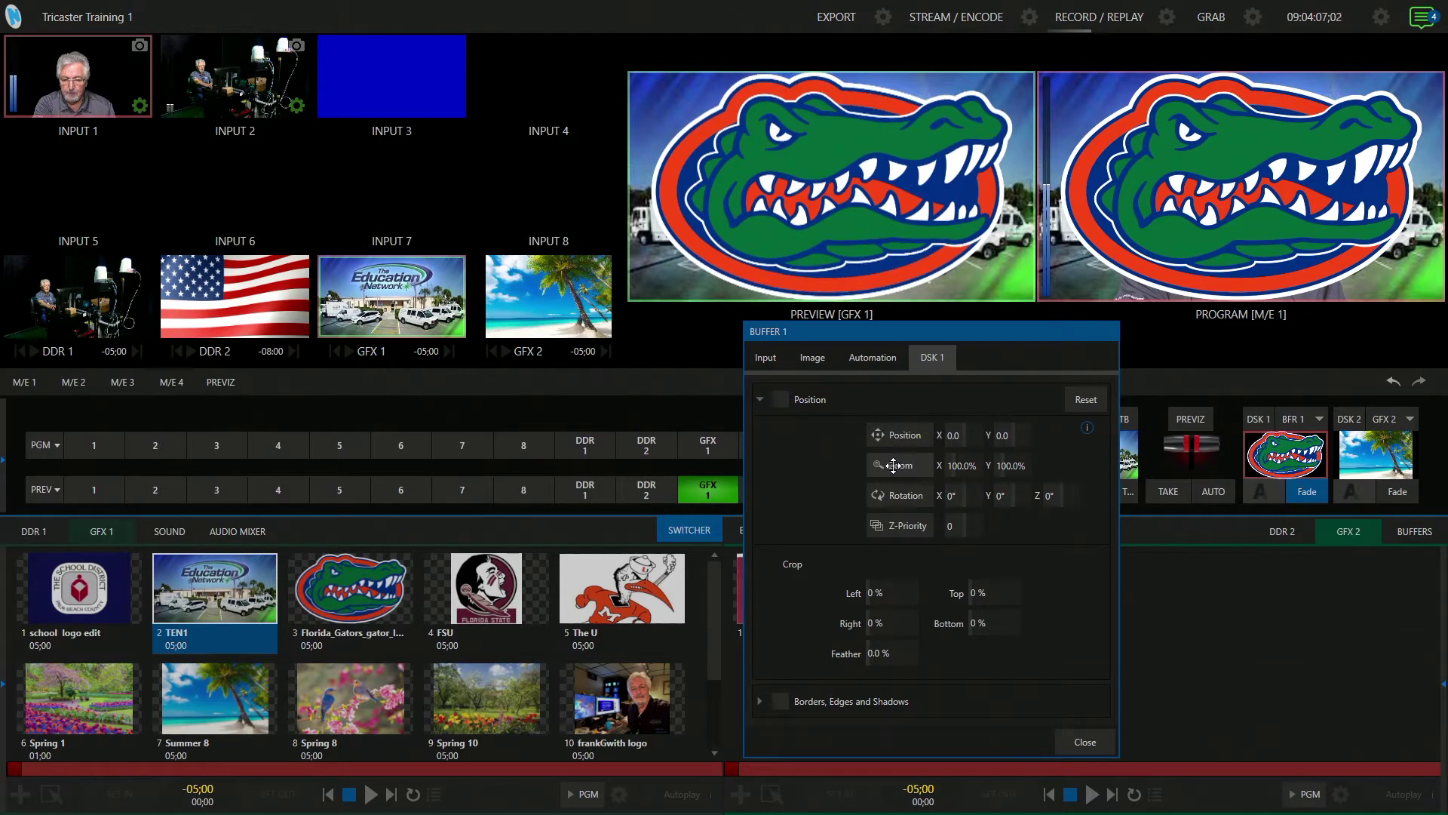
pyautogui.moveTo(893, 466); pyautogui.dragTo(775, 466)
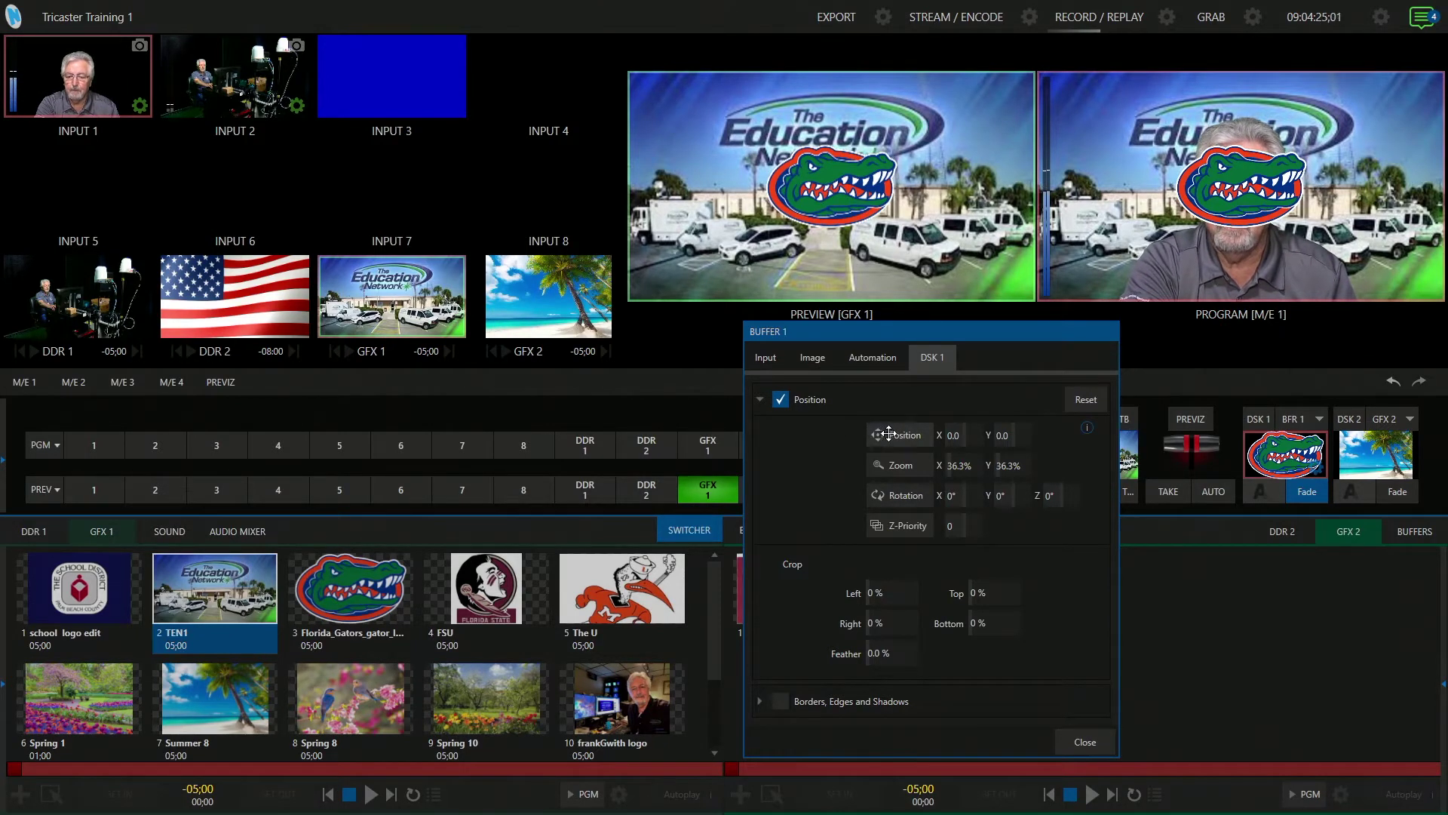
pyautogui.moveTo(888, 433); pyautogui.dragTo(1058, 347)
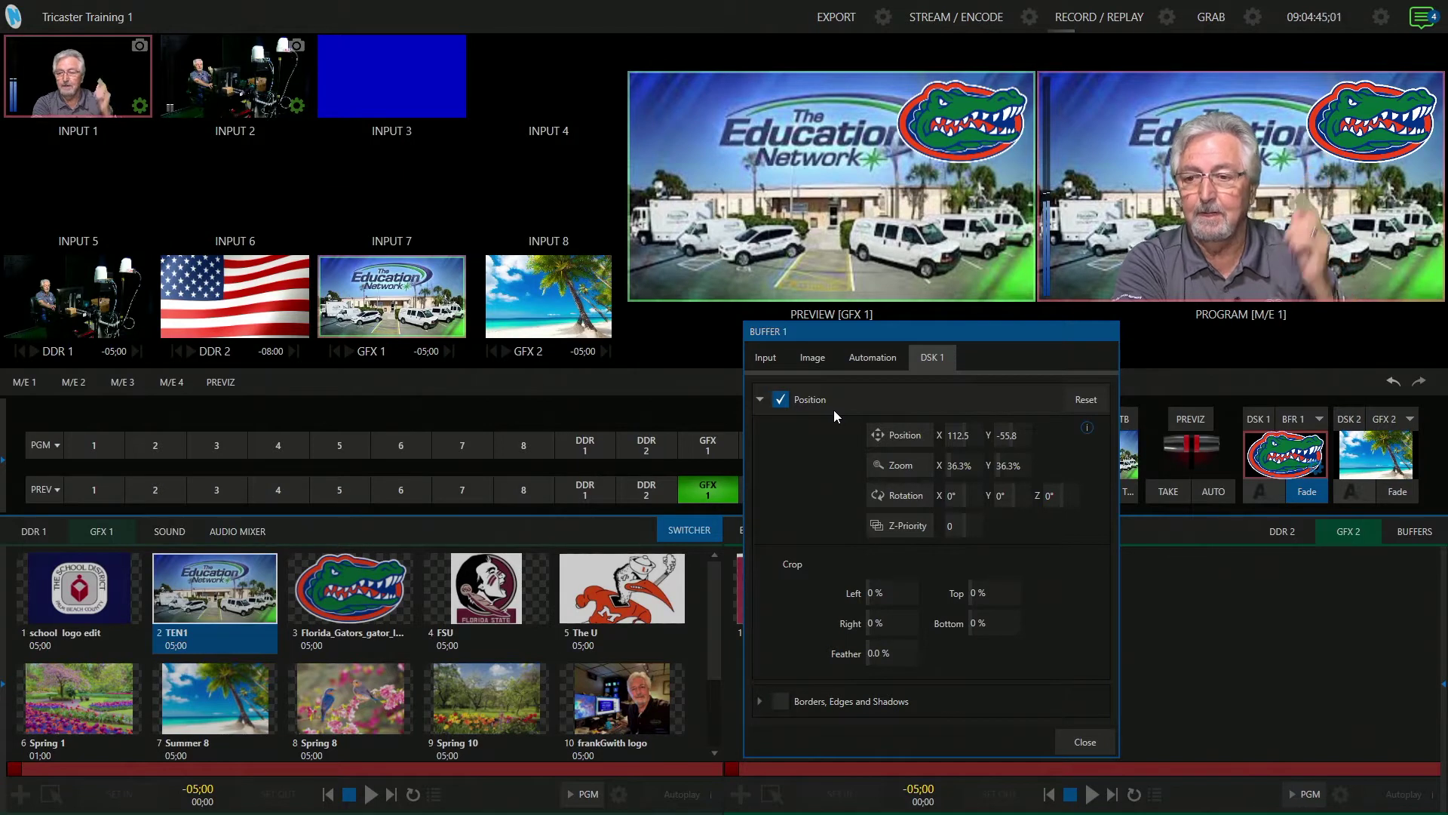
pyautogui.click(1081, 739)
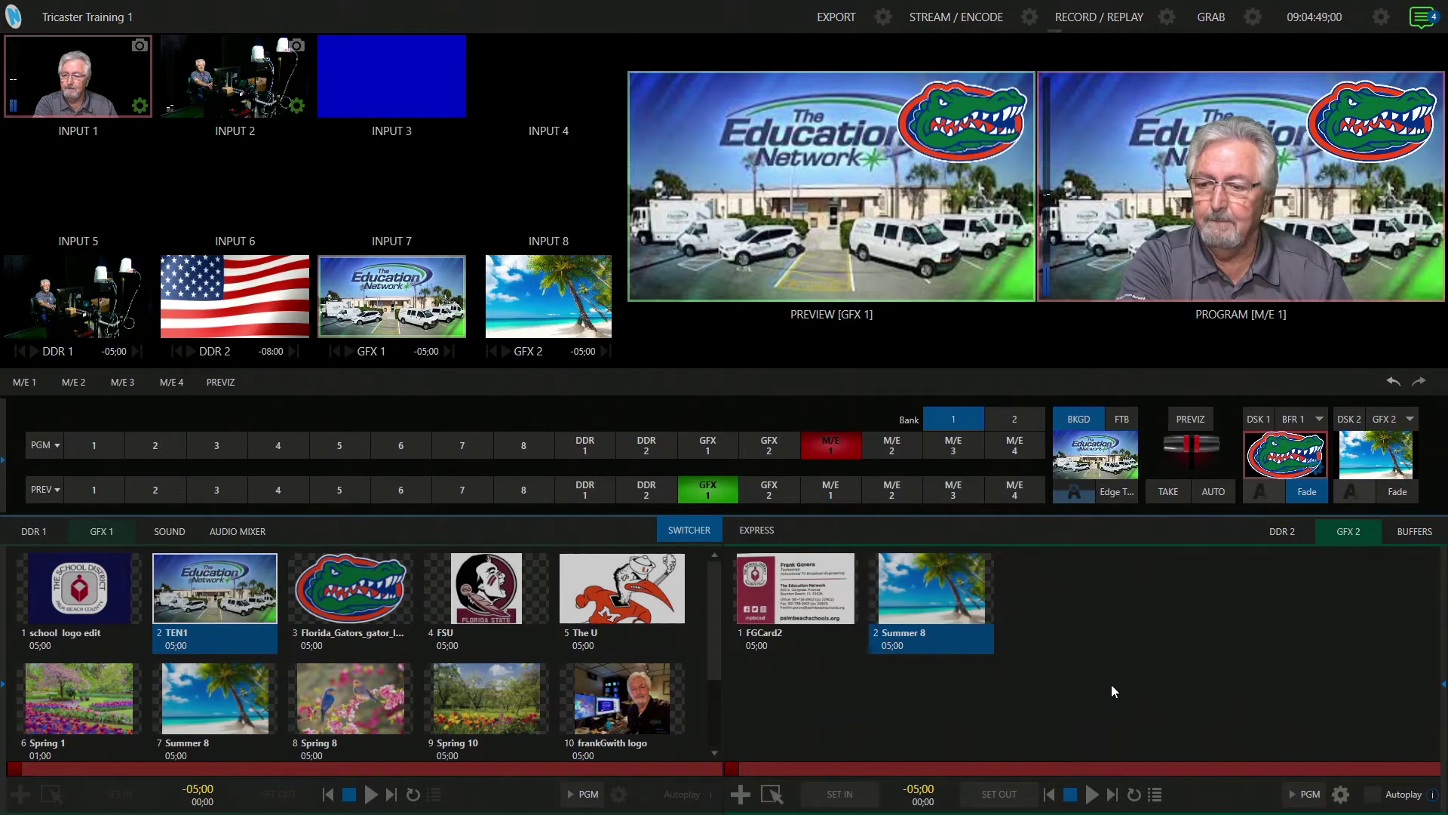
# Fade the DSK 1 logo out and back in, and fade the DSK 2 beach image on and off.
pyautogui.click(1307, 492)
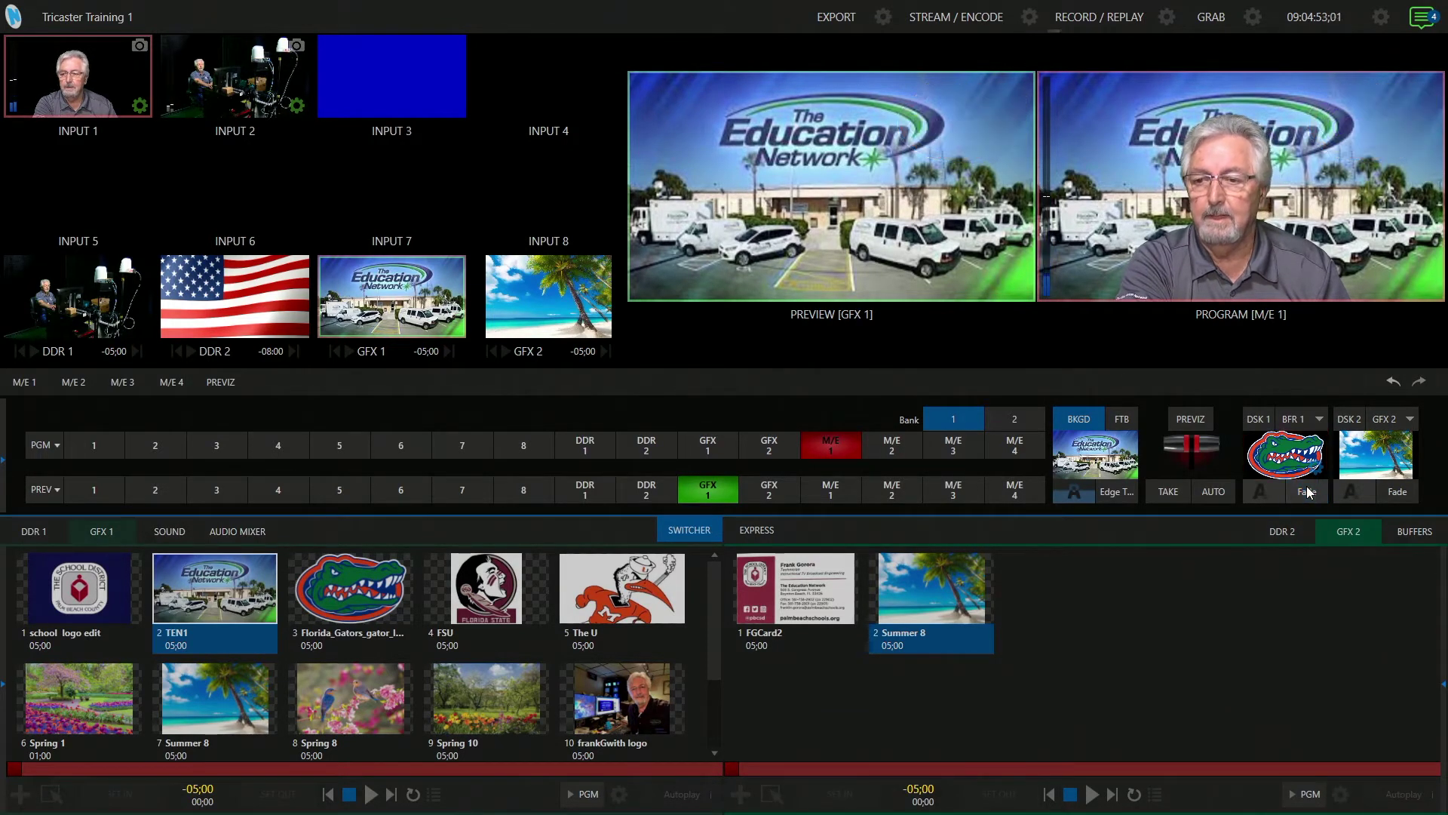
pyautogui.click(1307, 490)
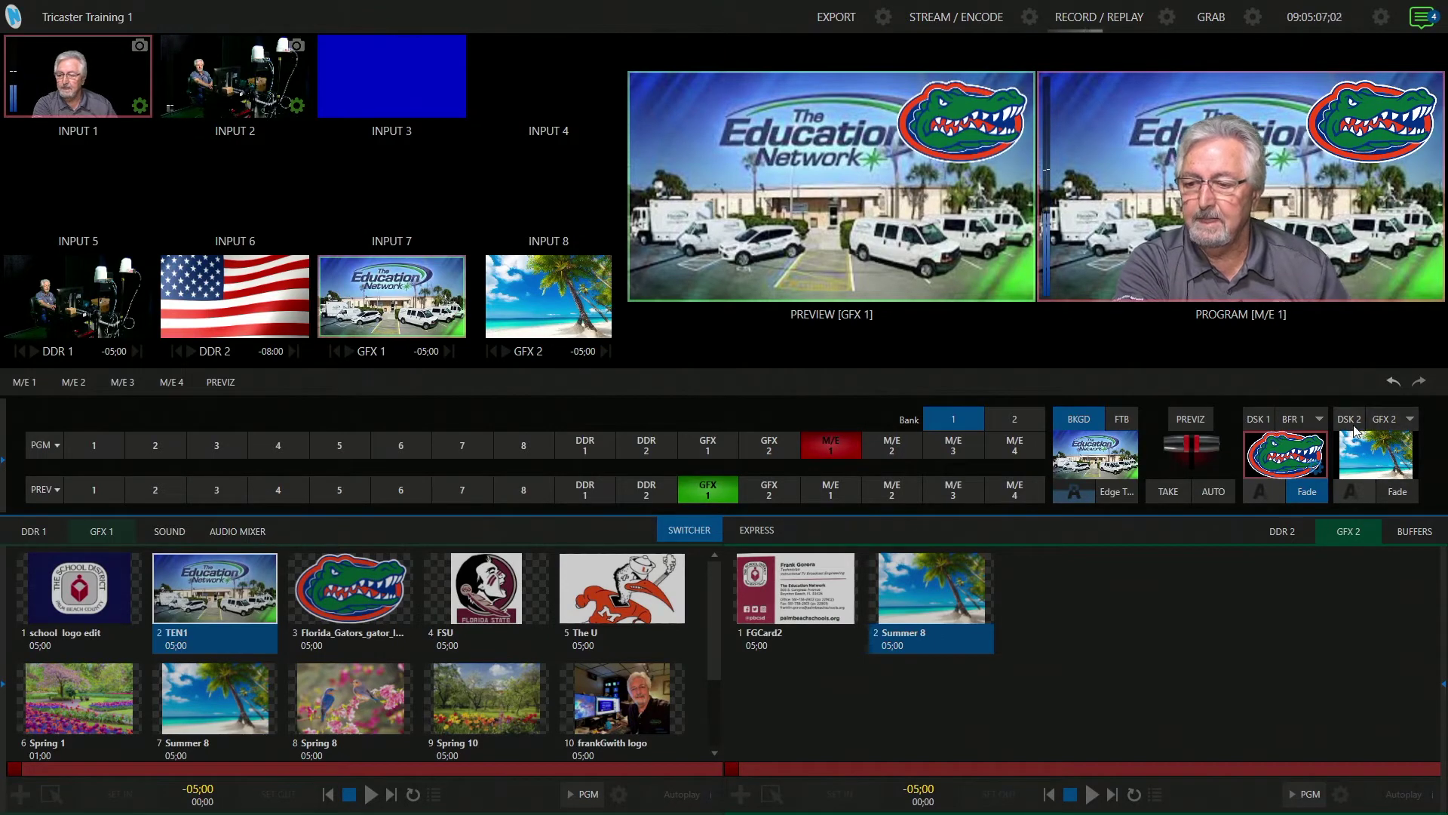
pyautogui.click(1399, 492)
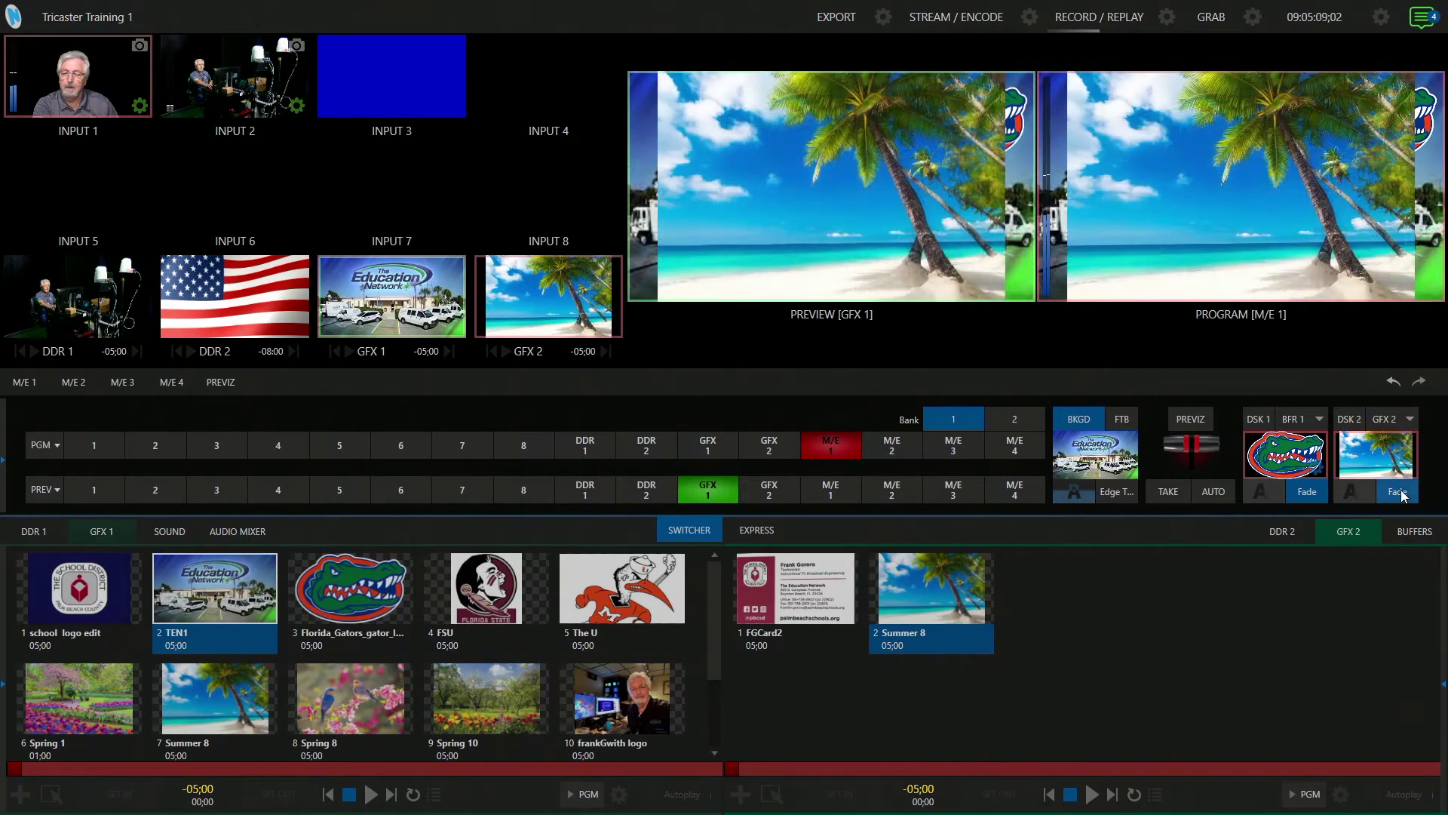
pyautogui.click(1399, 492)
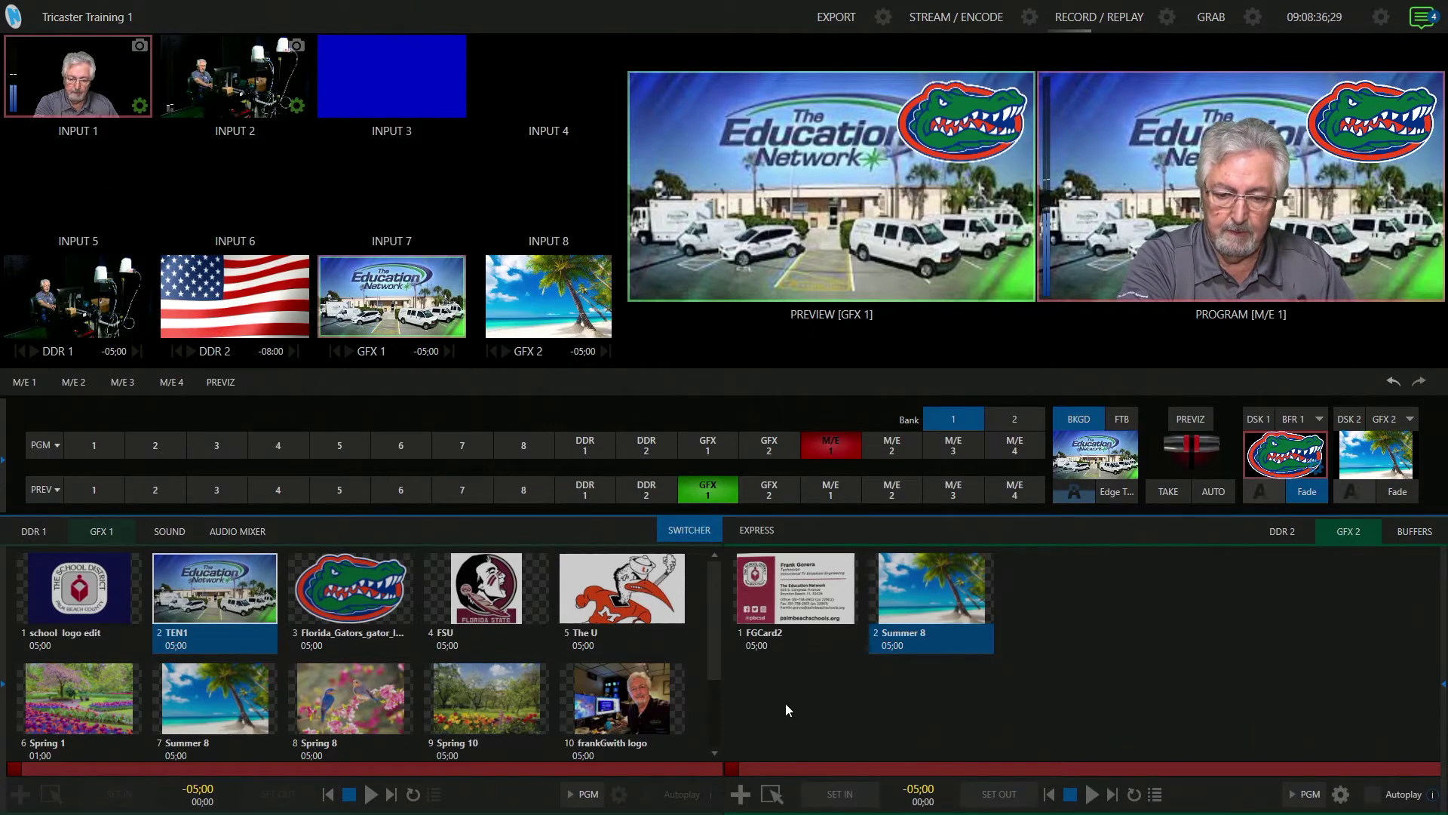
pyautogui.click(740, 793)
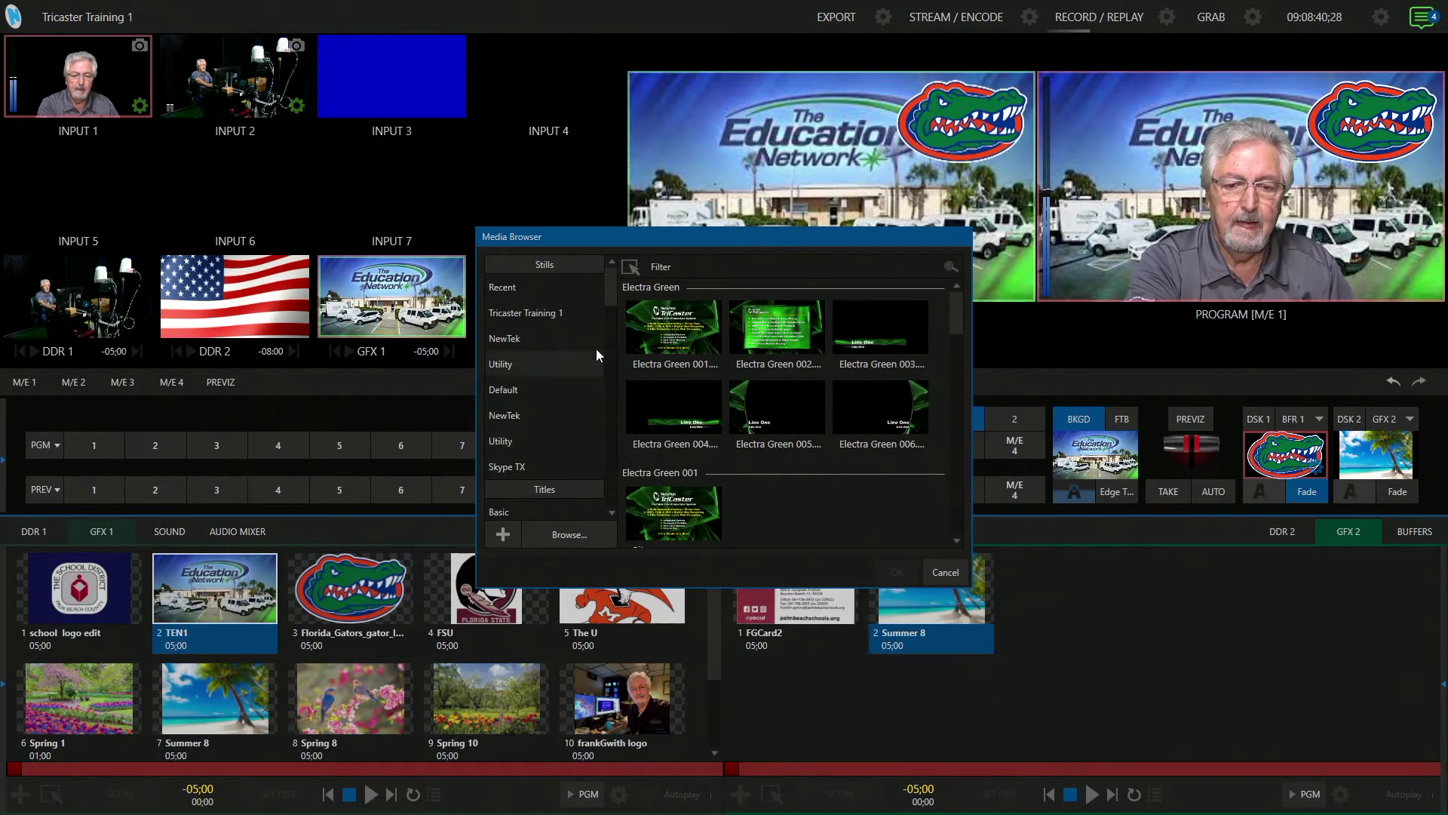
pyautogui.moveTo(605, 300)
pyautogui.mouseDown()
pyautogui.moveTo(610, 342)
pyautogui.moveTo(608, 273)
pyautogui.mouseUp()
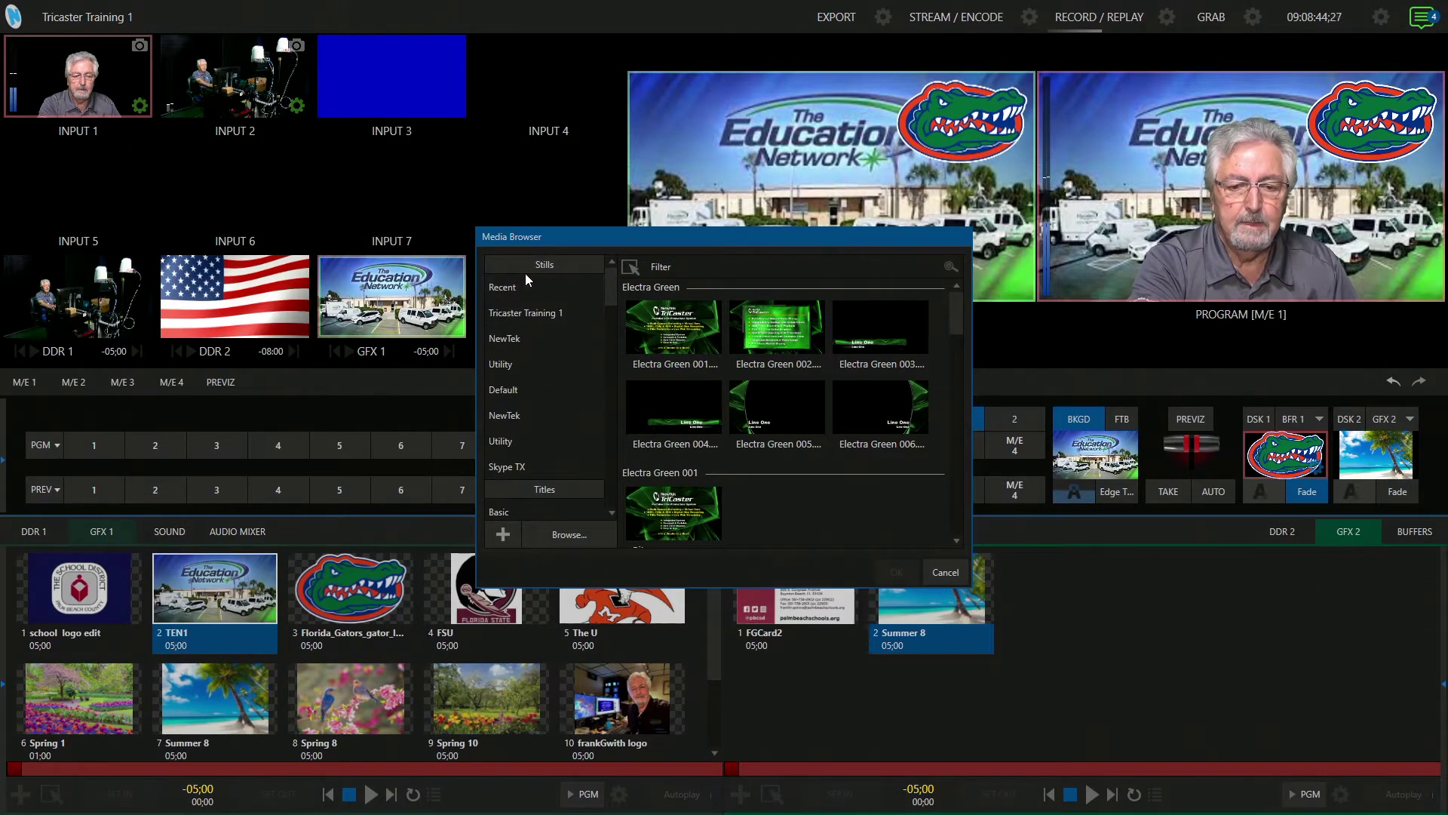
pyautogui.moveTo(609, 288); pyautogui.dragTo(586, 332)
pyautogui.click(548, 358)
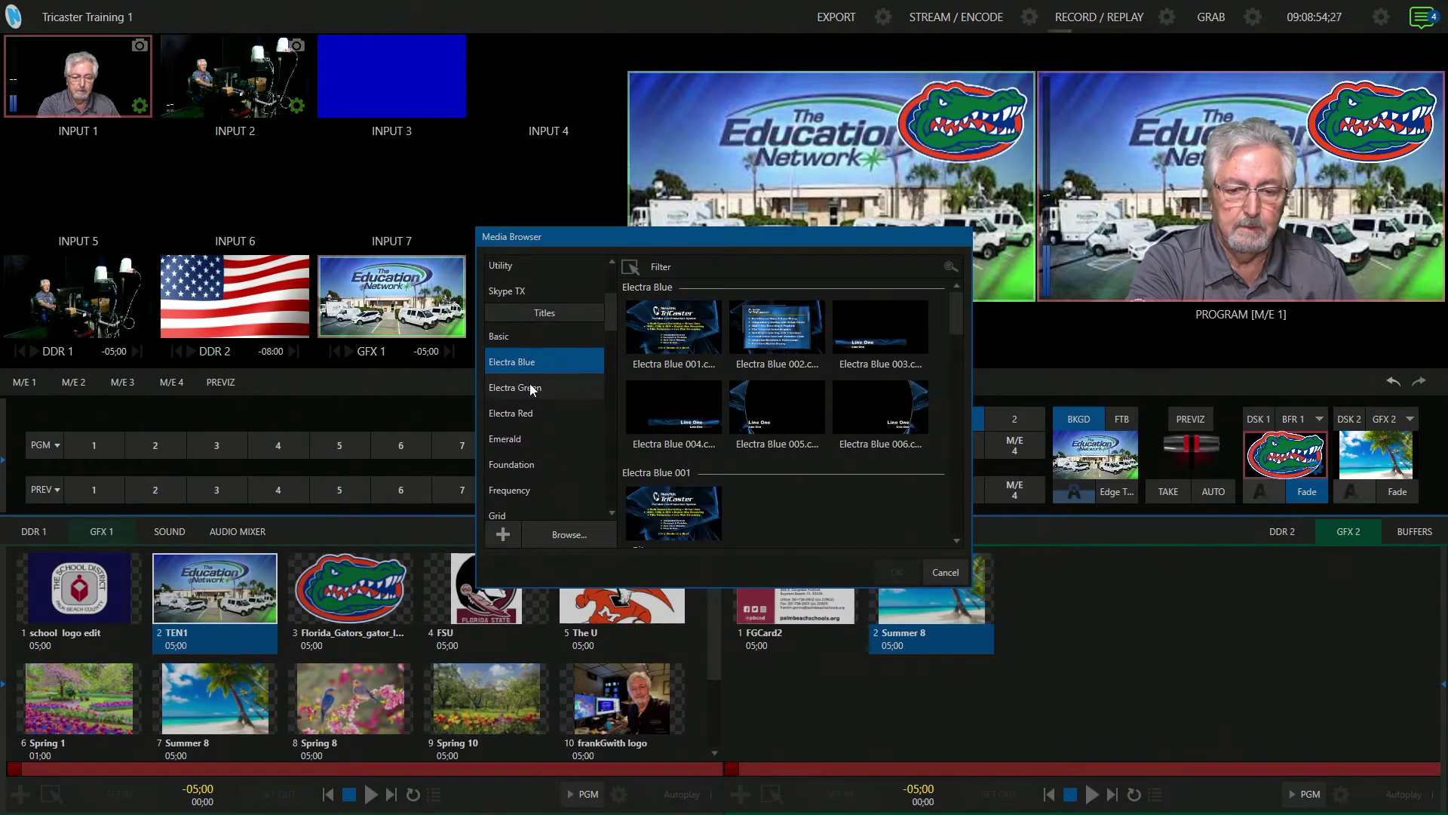
pyautogui.click(531, 389)
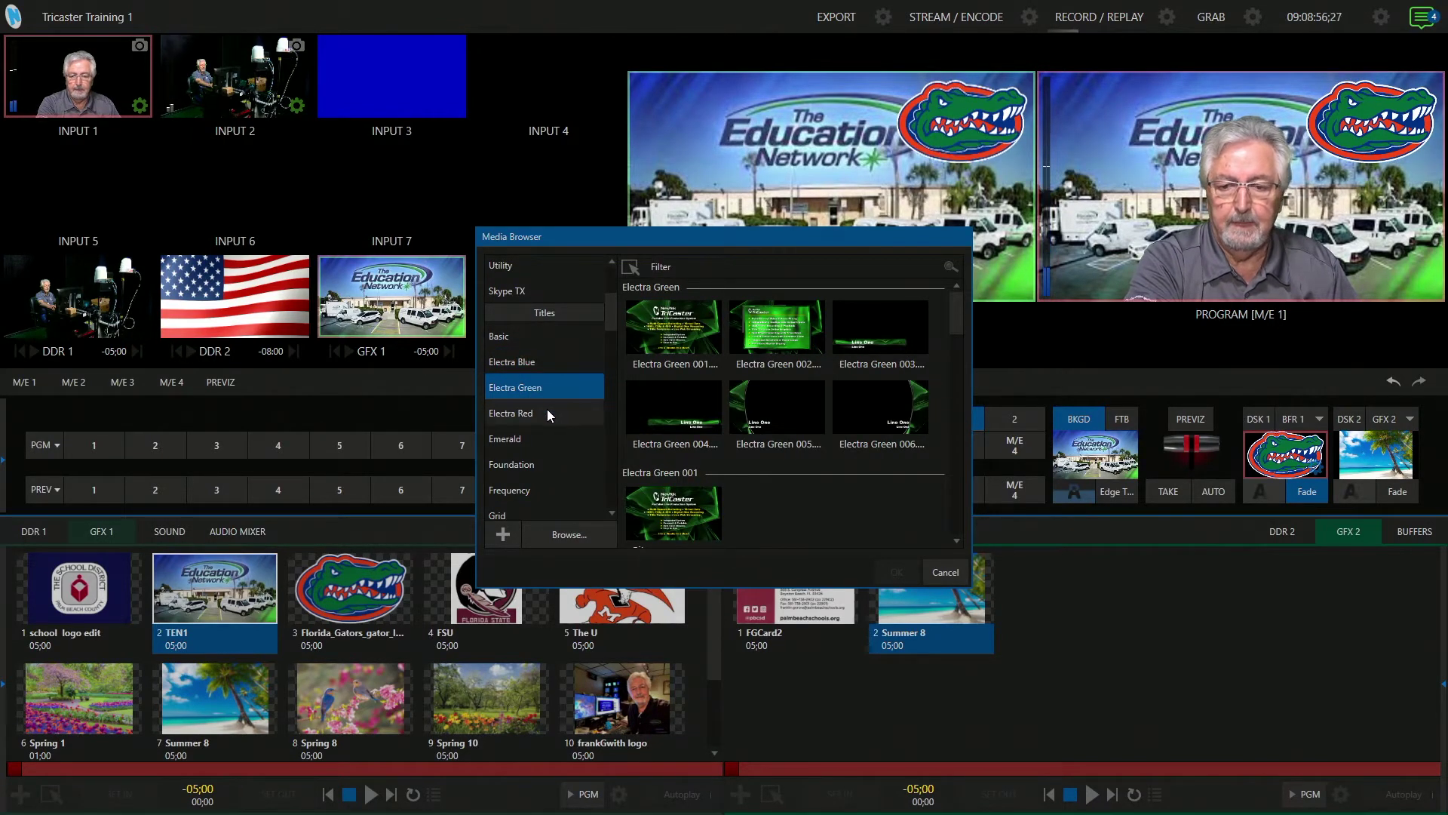
pyautogui.click(943, 573)
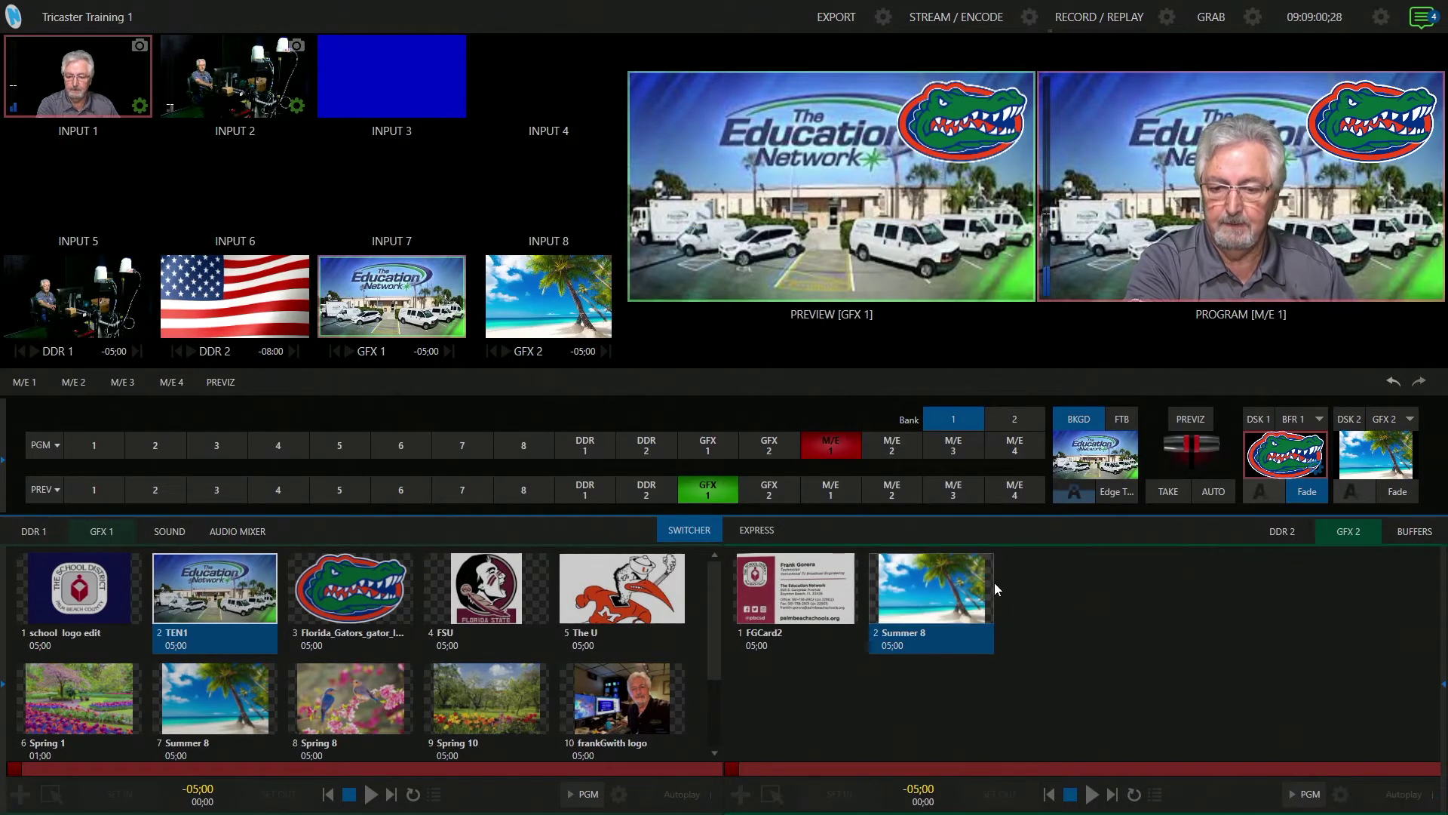
# Add the Electra Green 003 title to GFX 2 and fade it onto the program with DSK 2.
pyautogui.click(740, 794)
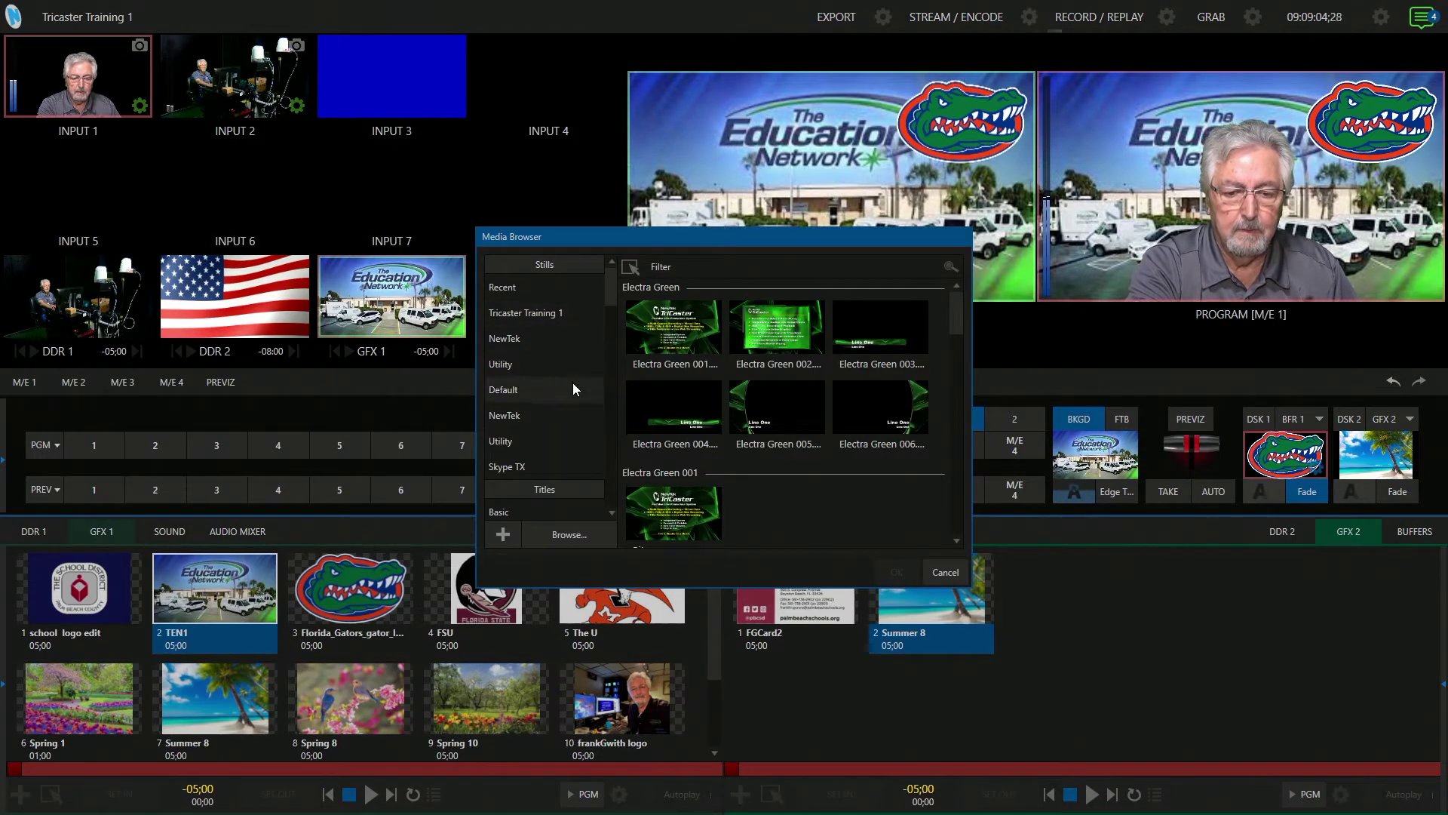
pyautogui.scroll(-3, 572, 382)
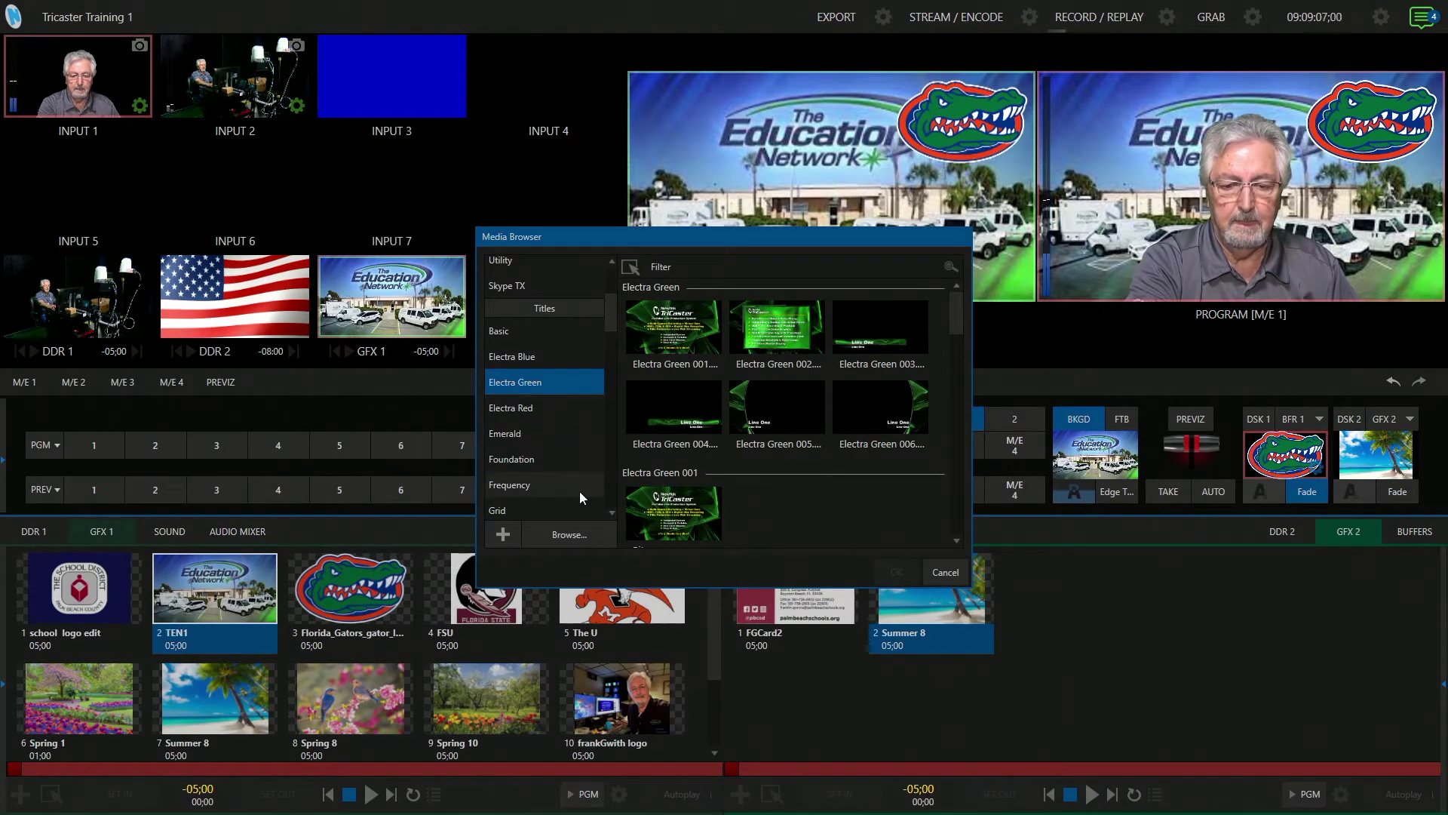
pyautogui.click(874, 327)
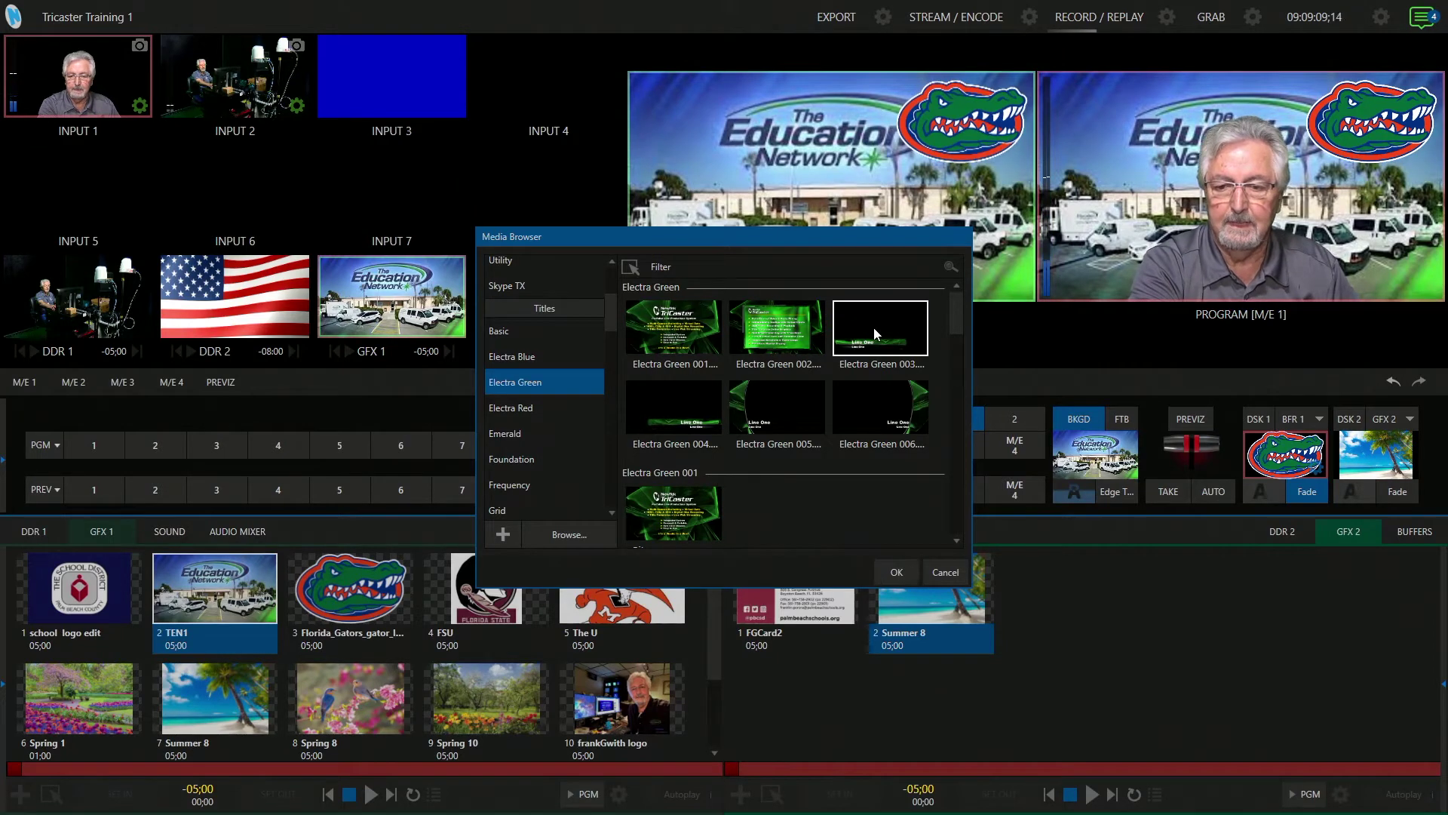
pyautogui.click(897, 569)
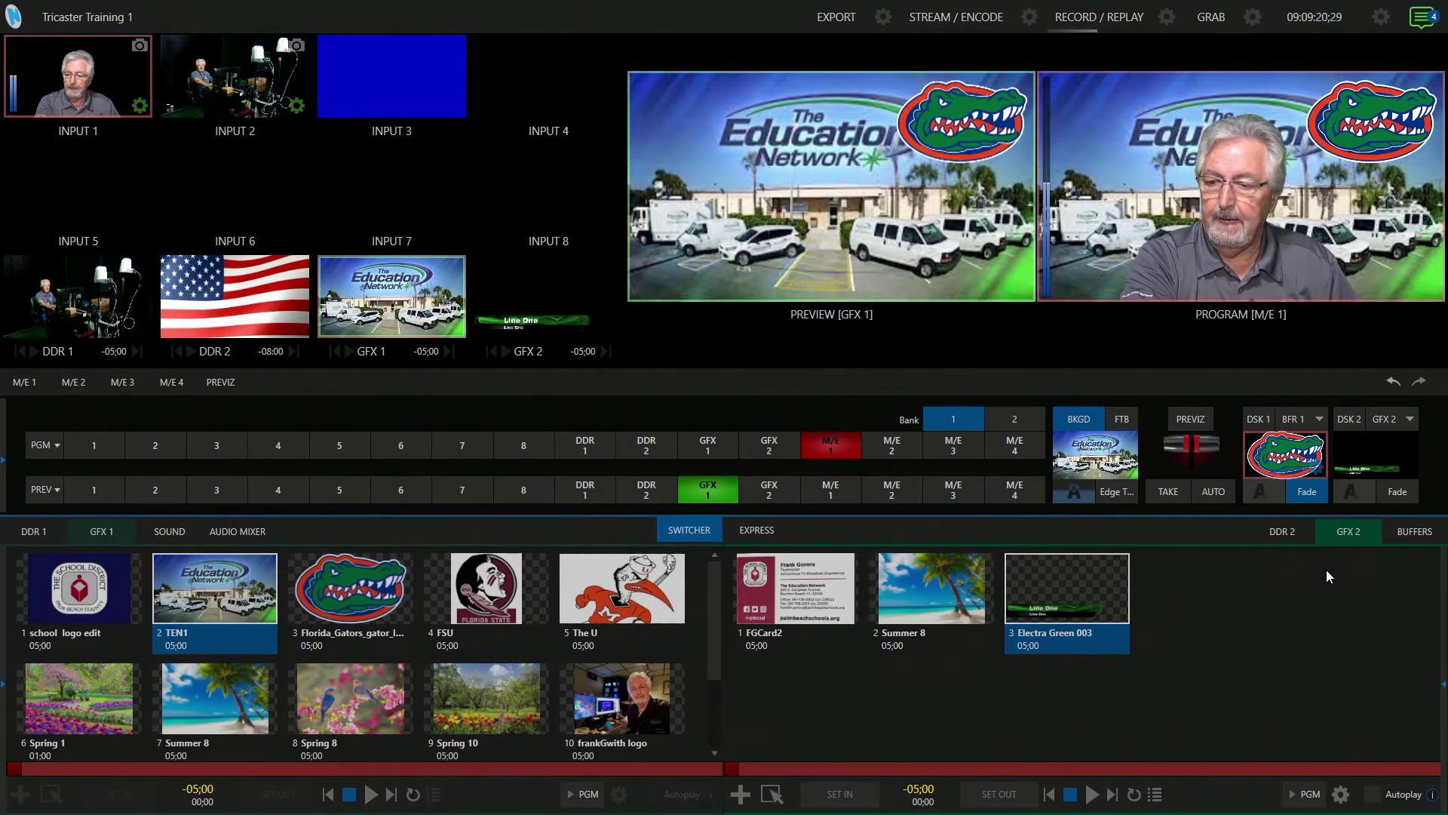
pyautogui.click(1395, 489)
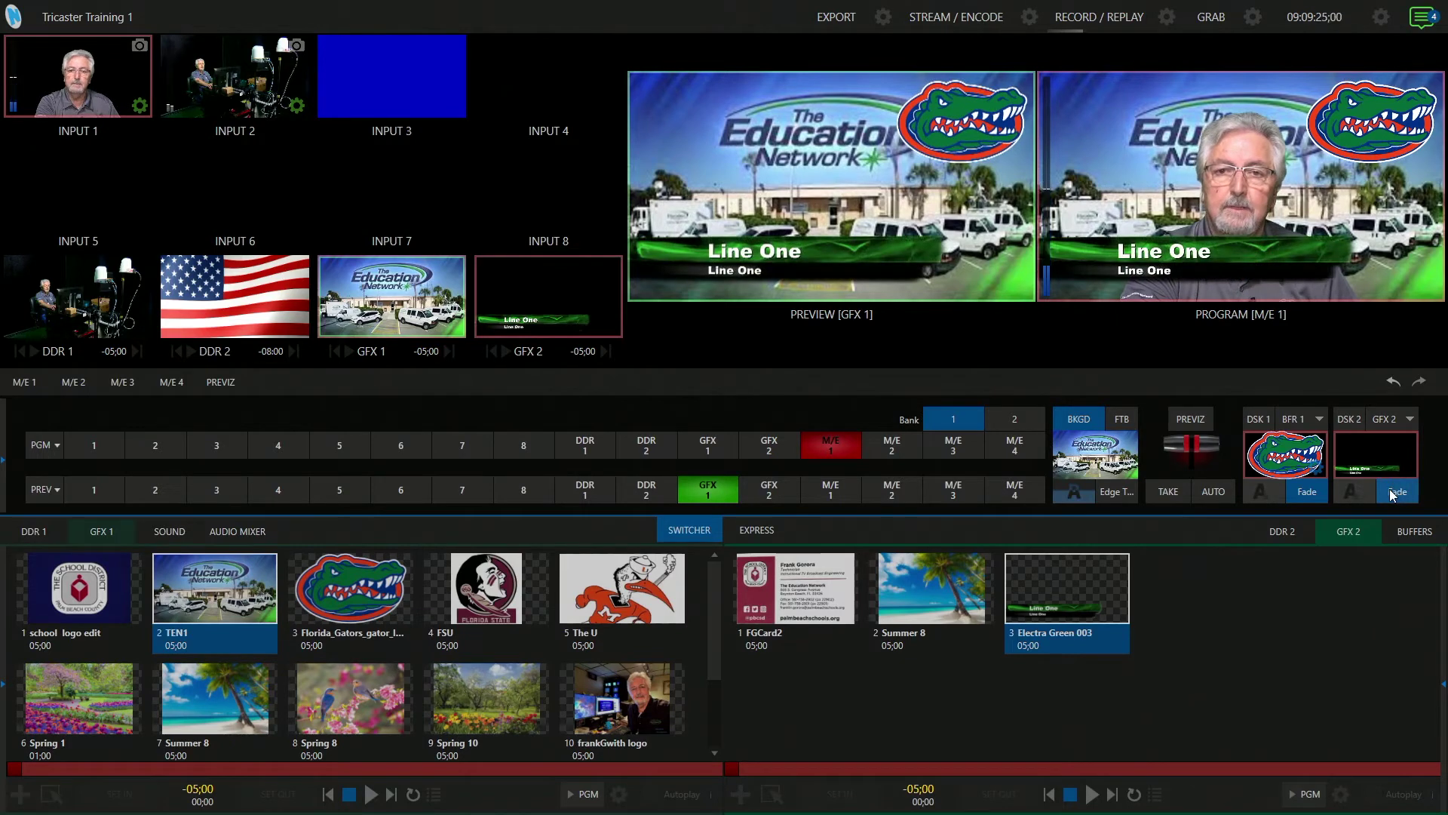
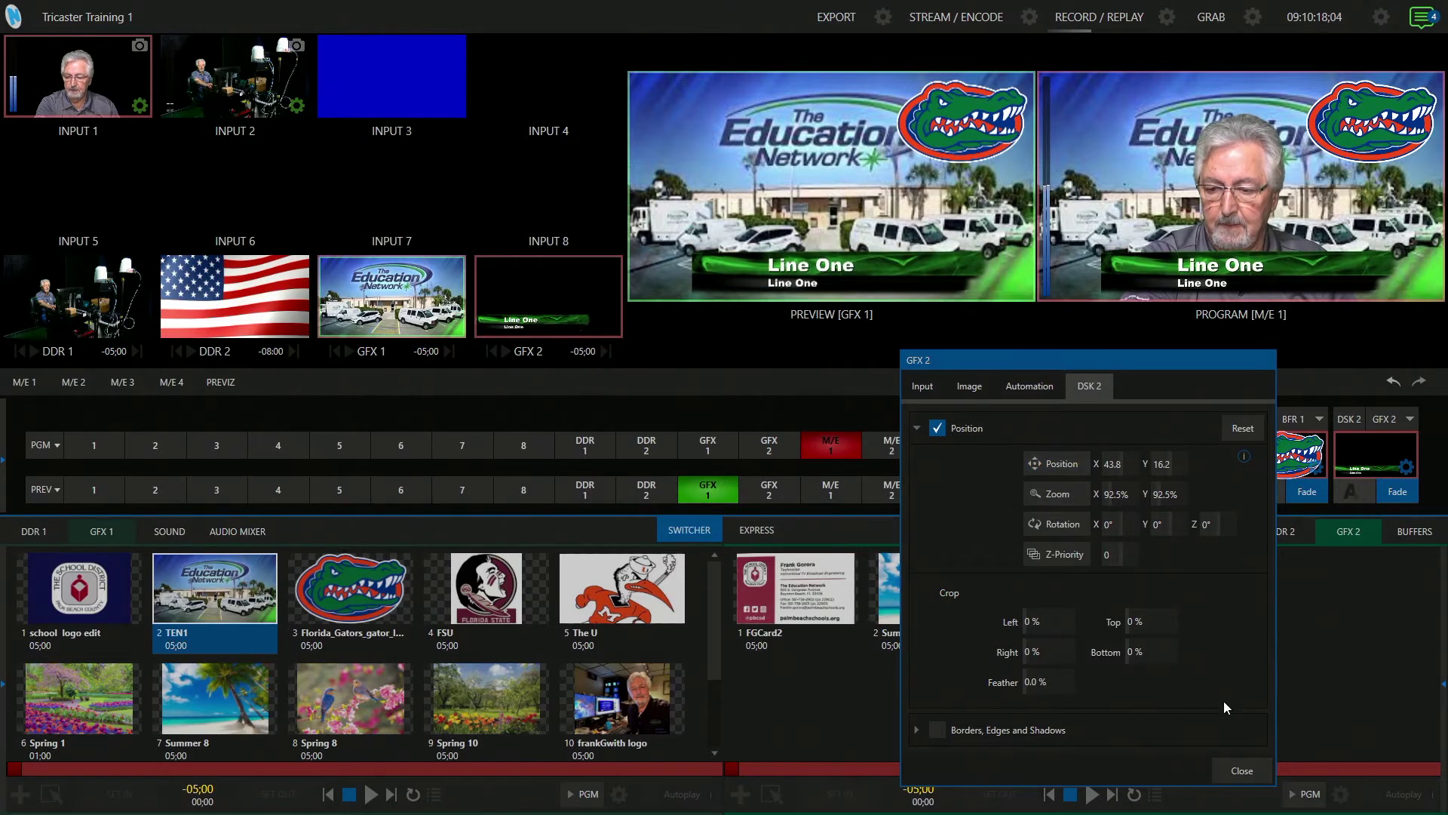
# Leave the DSK 2 settings and edit the Electra Green 003 title, entering the presenter's first name above the role "Anchor".
pyautogui.click(1242, 766)
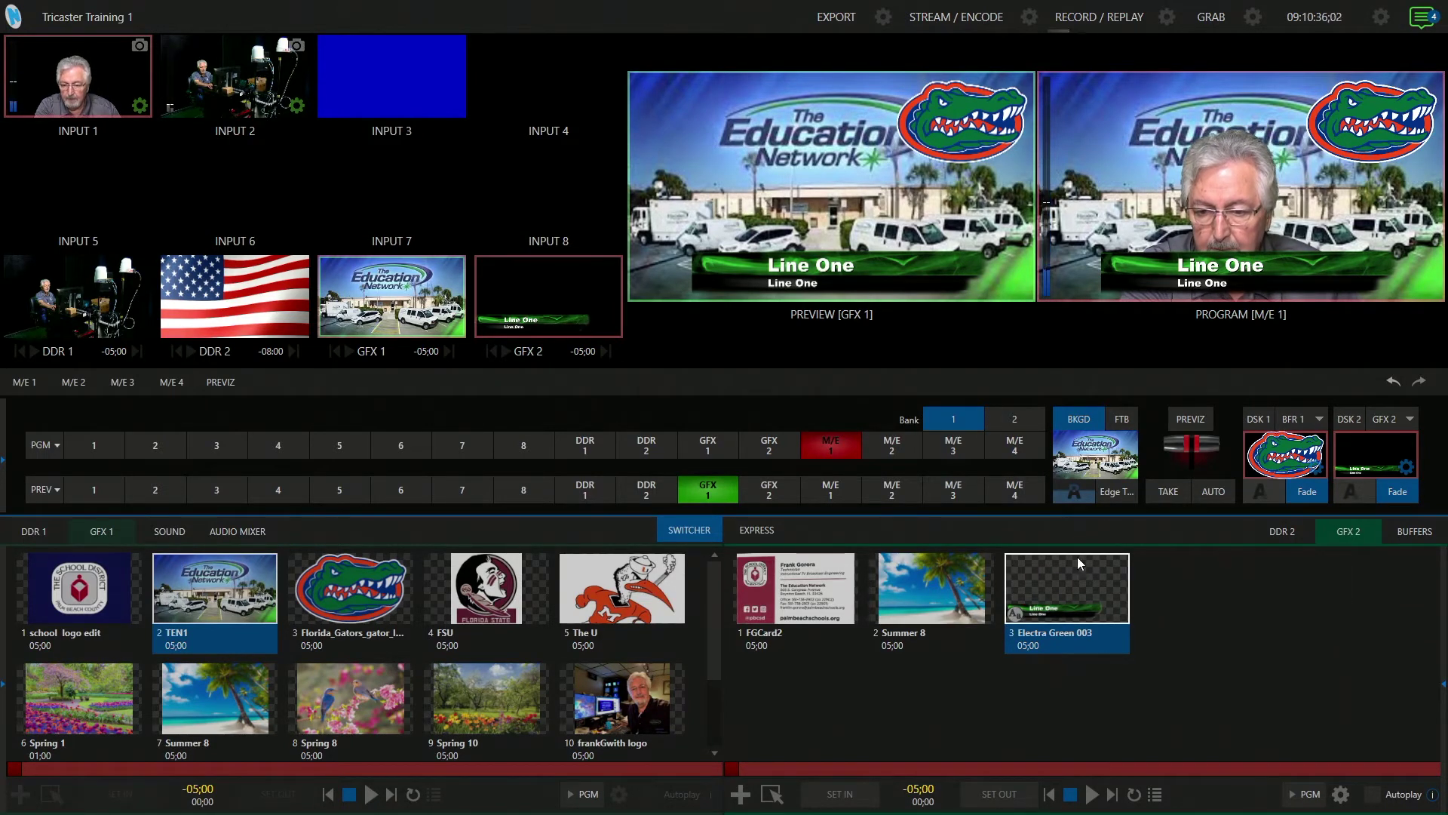
pyautogui.click(1015, 614)
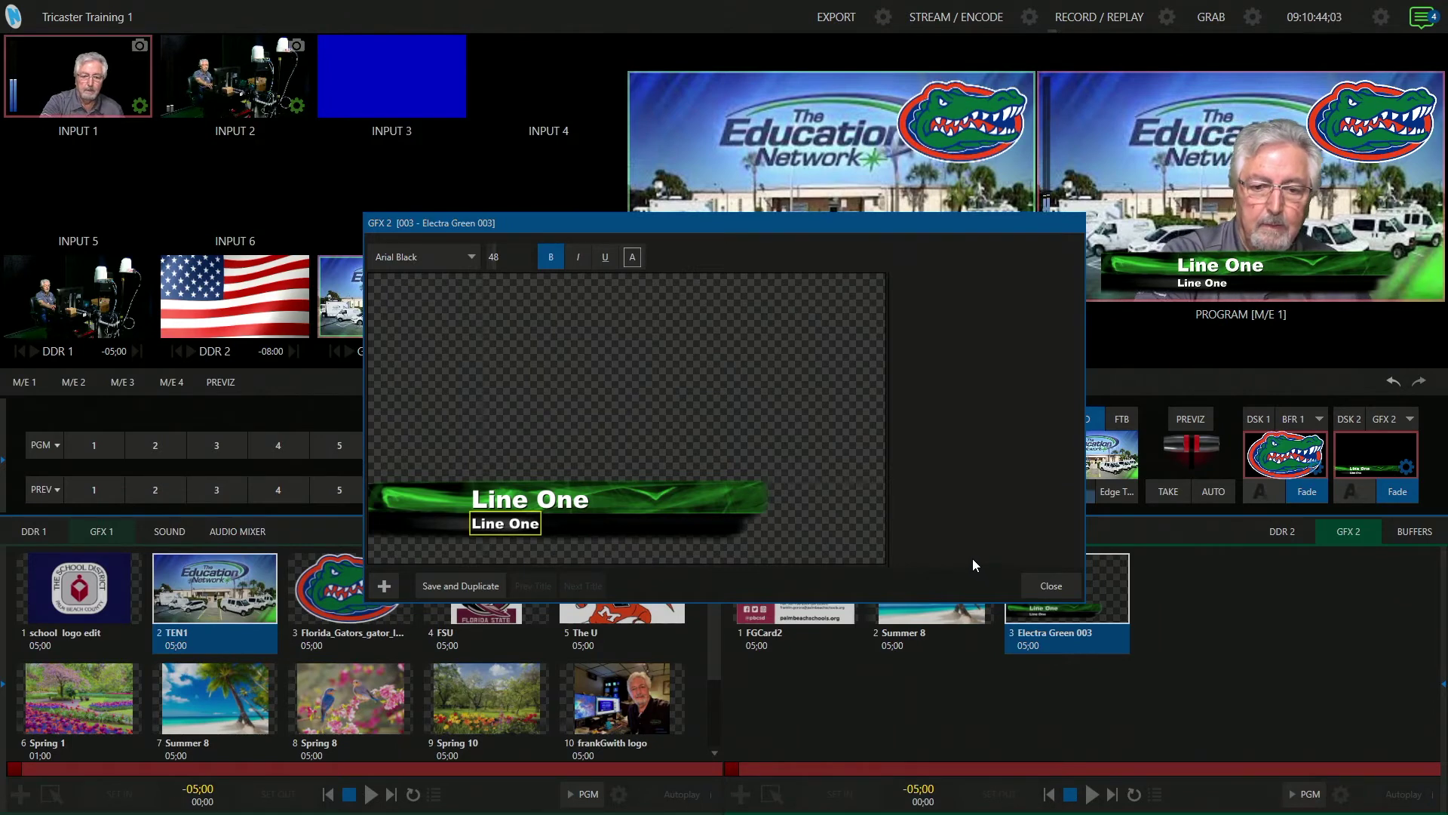
pyautogui.doubleClick(568, 504)
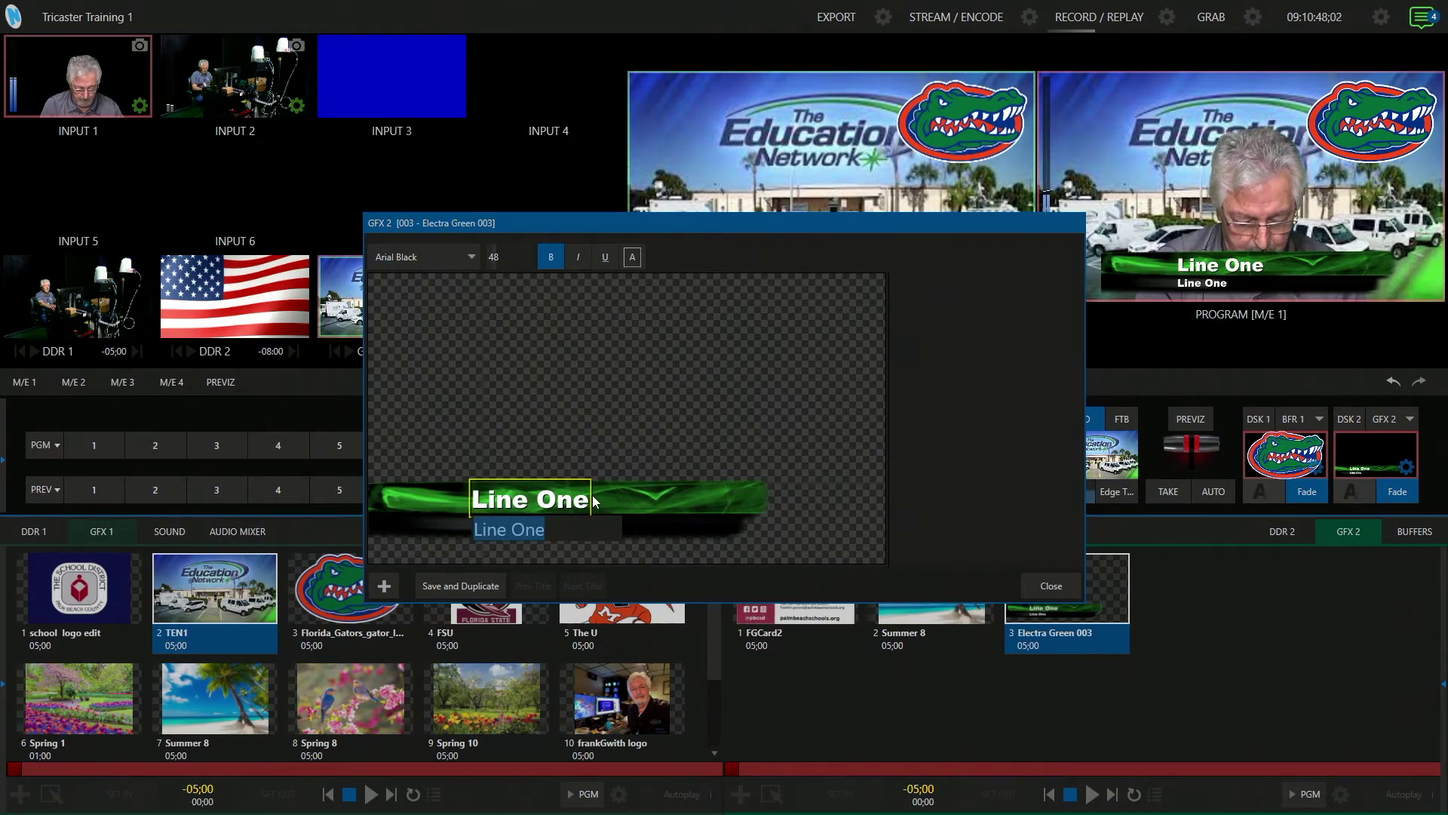
pyautogui.write('Frank')
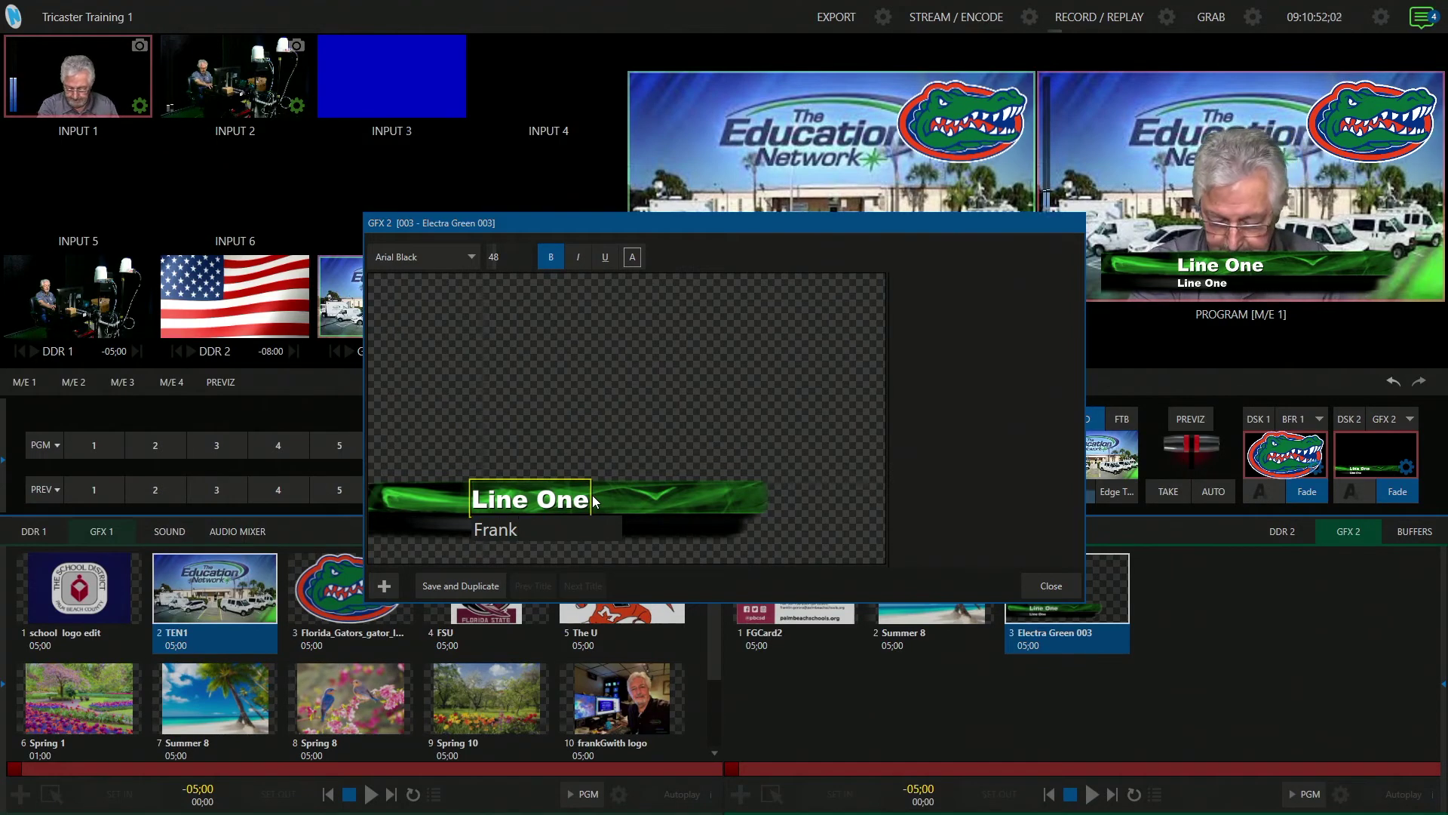
pyautogui.press('Return')
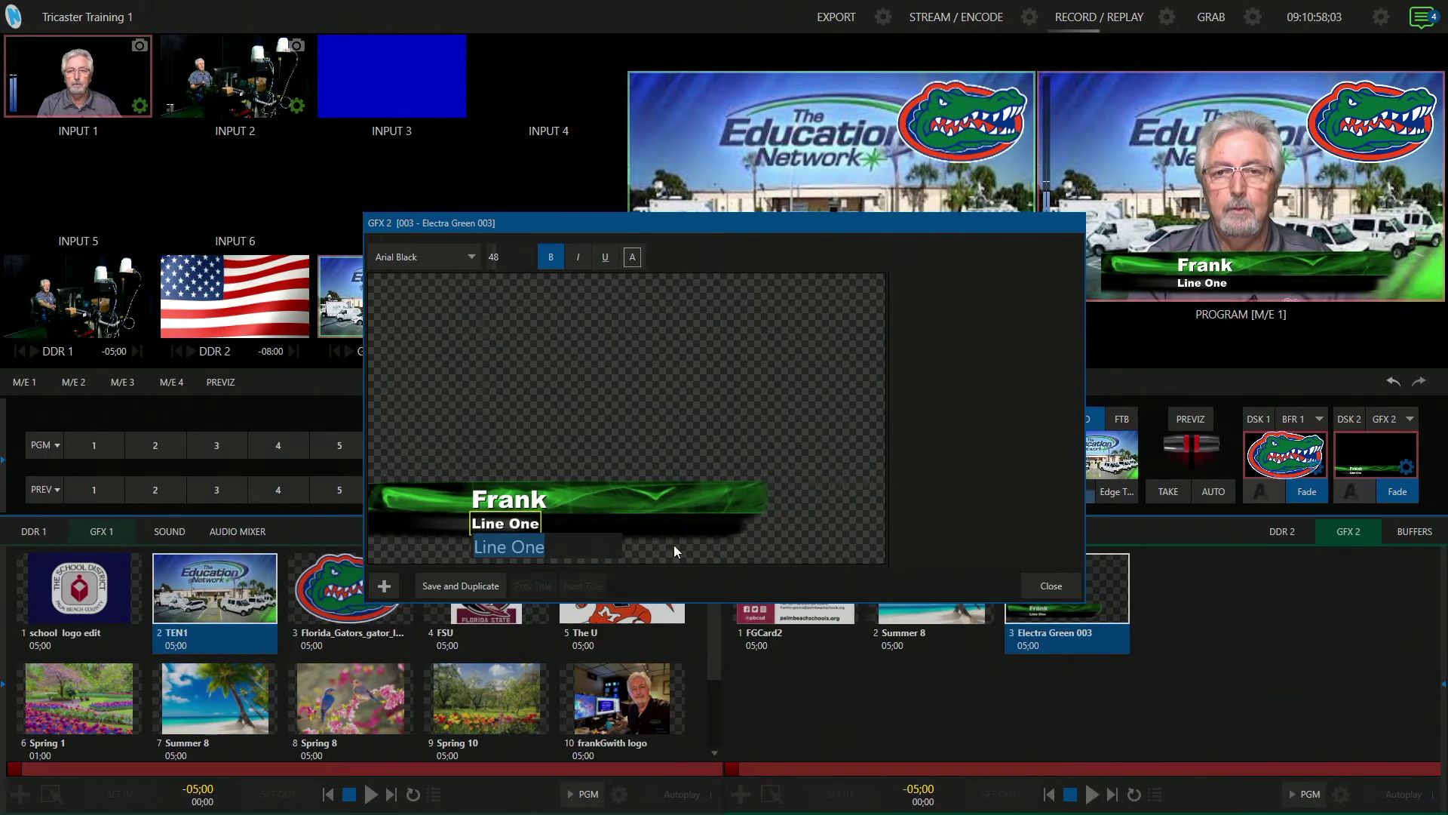
pyautogui.write('Anchor')
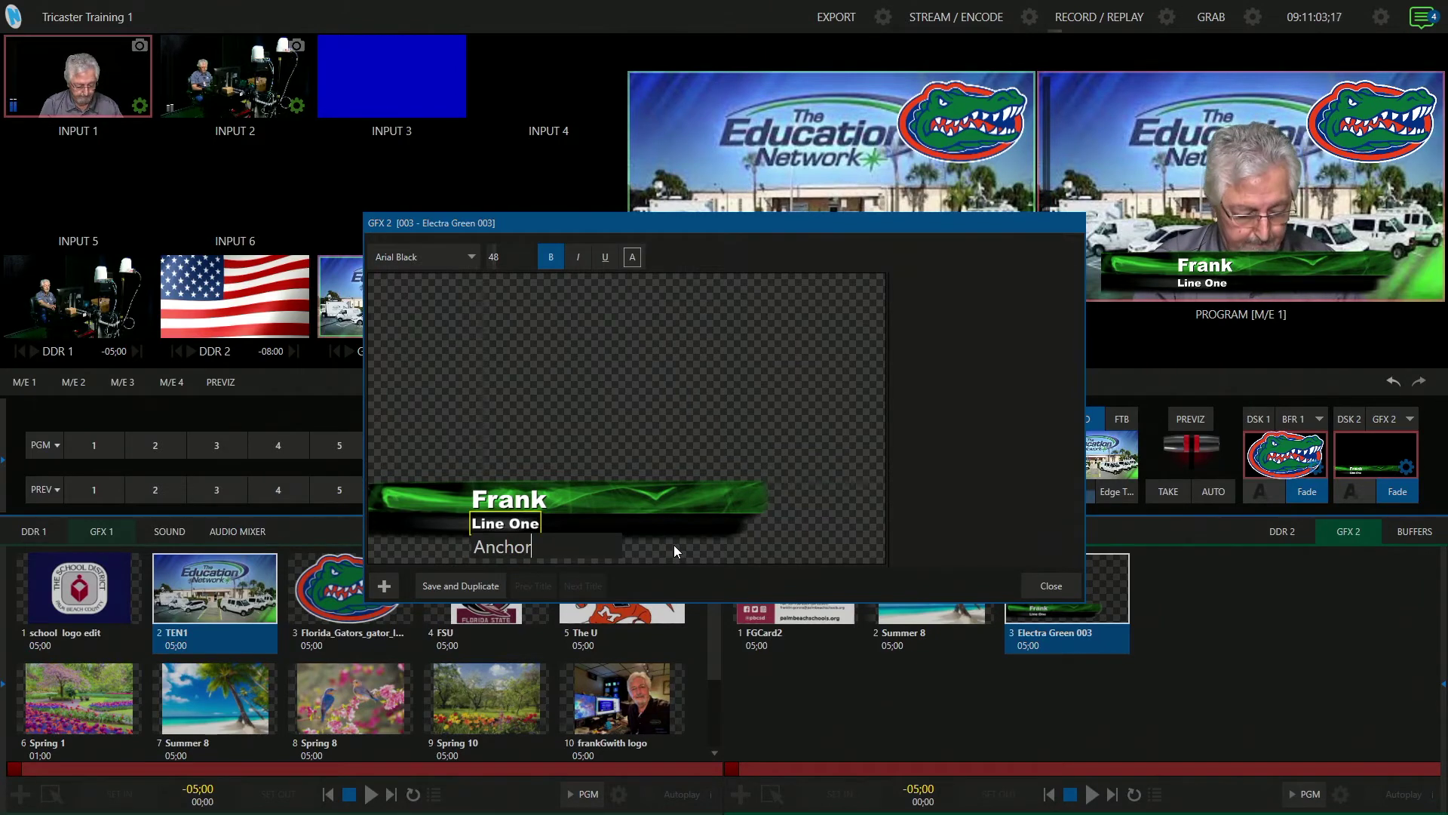
pyautogui.press('Tab')
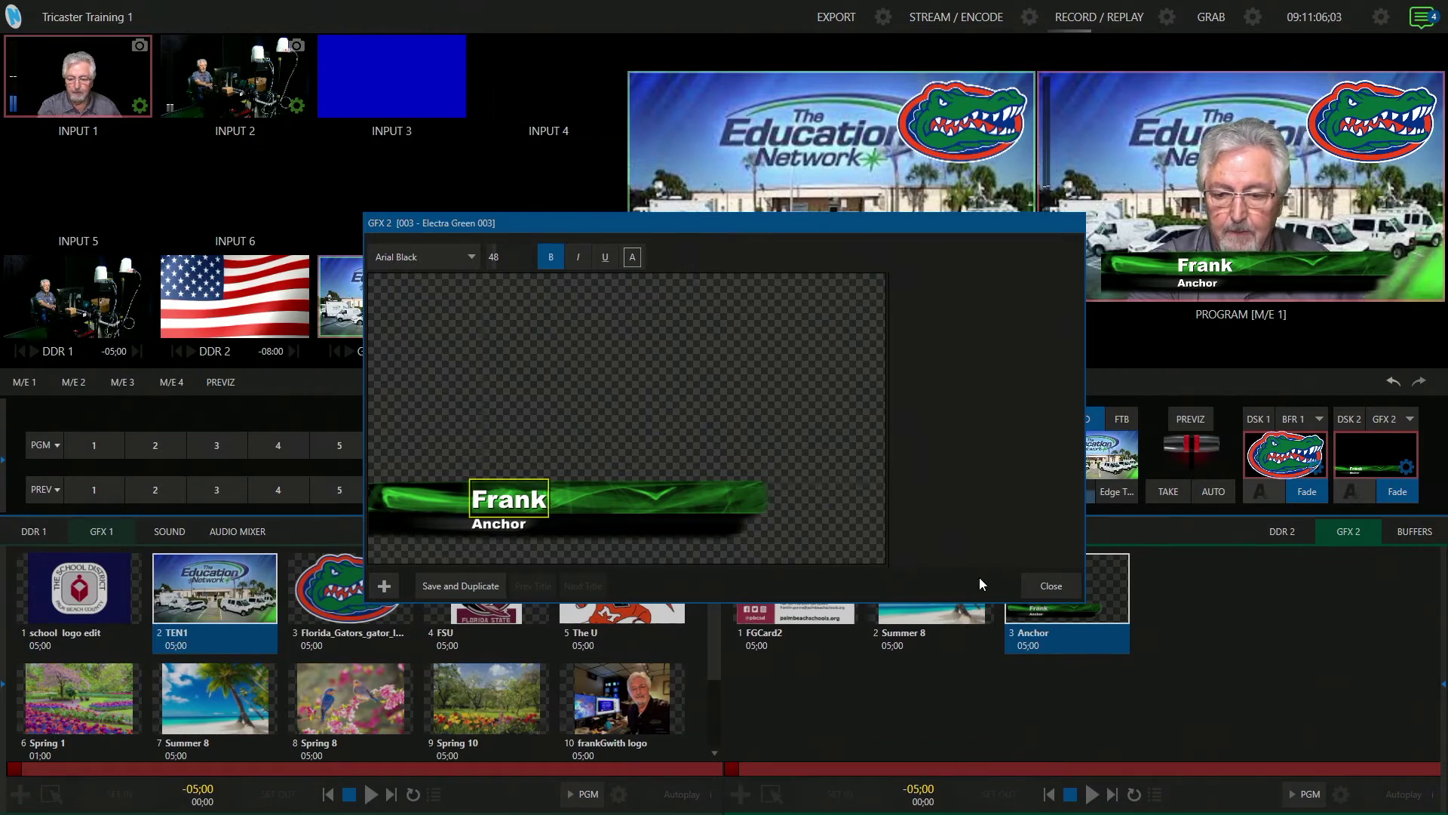
pyautogui.click(1053, 588)
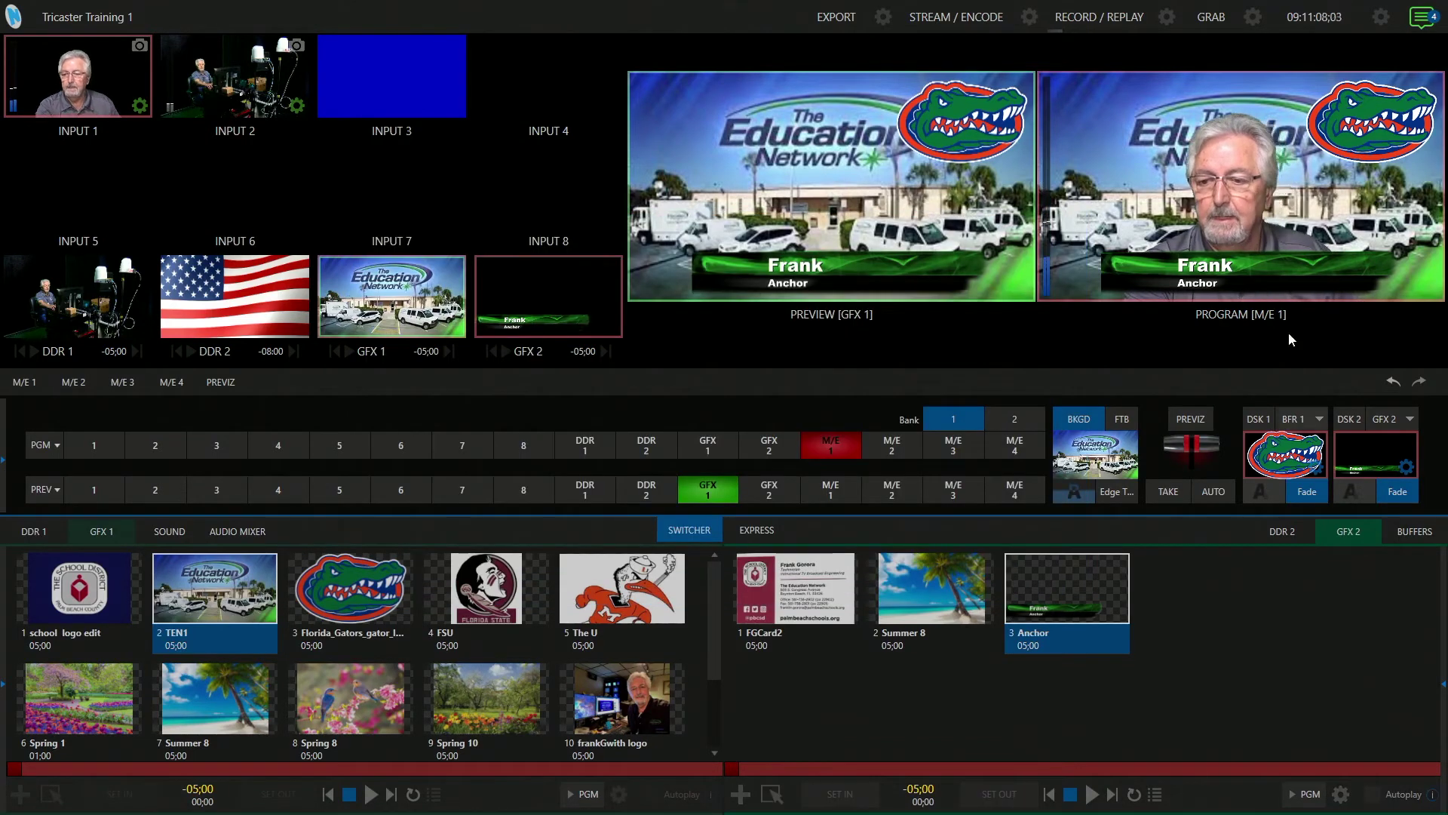